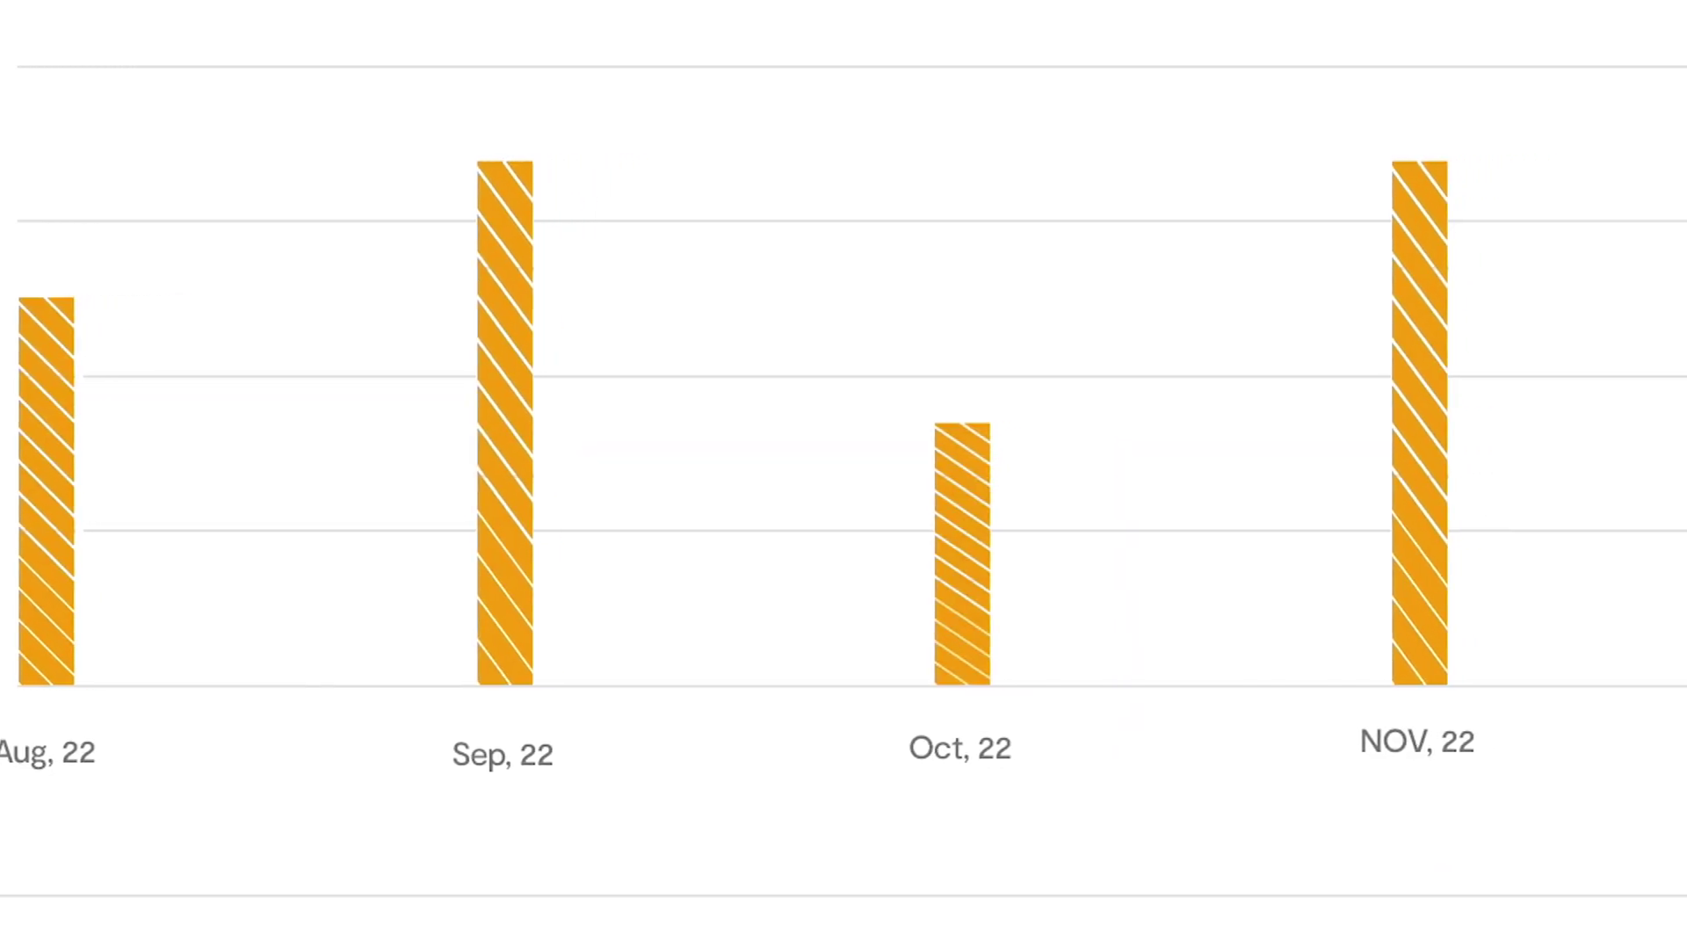
Switch the overview date range to Last 7 Days, then Yesterday, then back to Last 30 Days.
click(1376, 79)
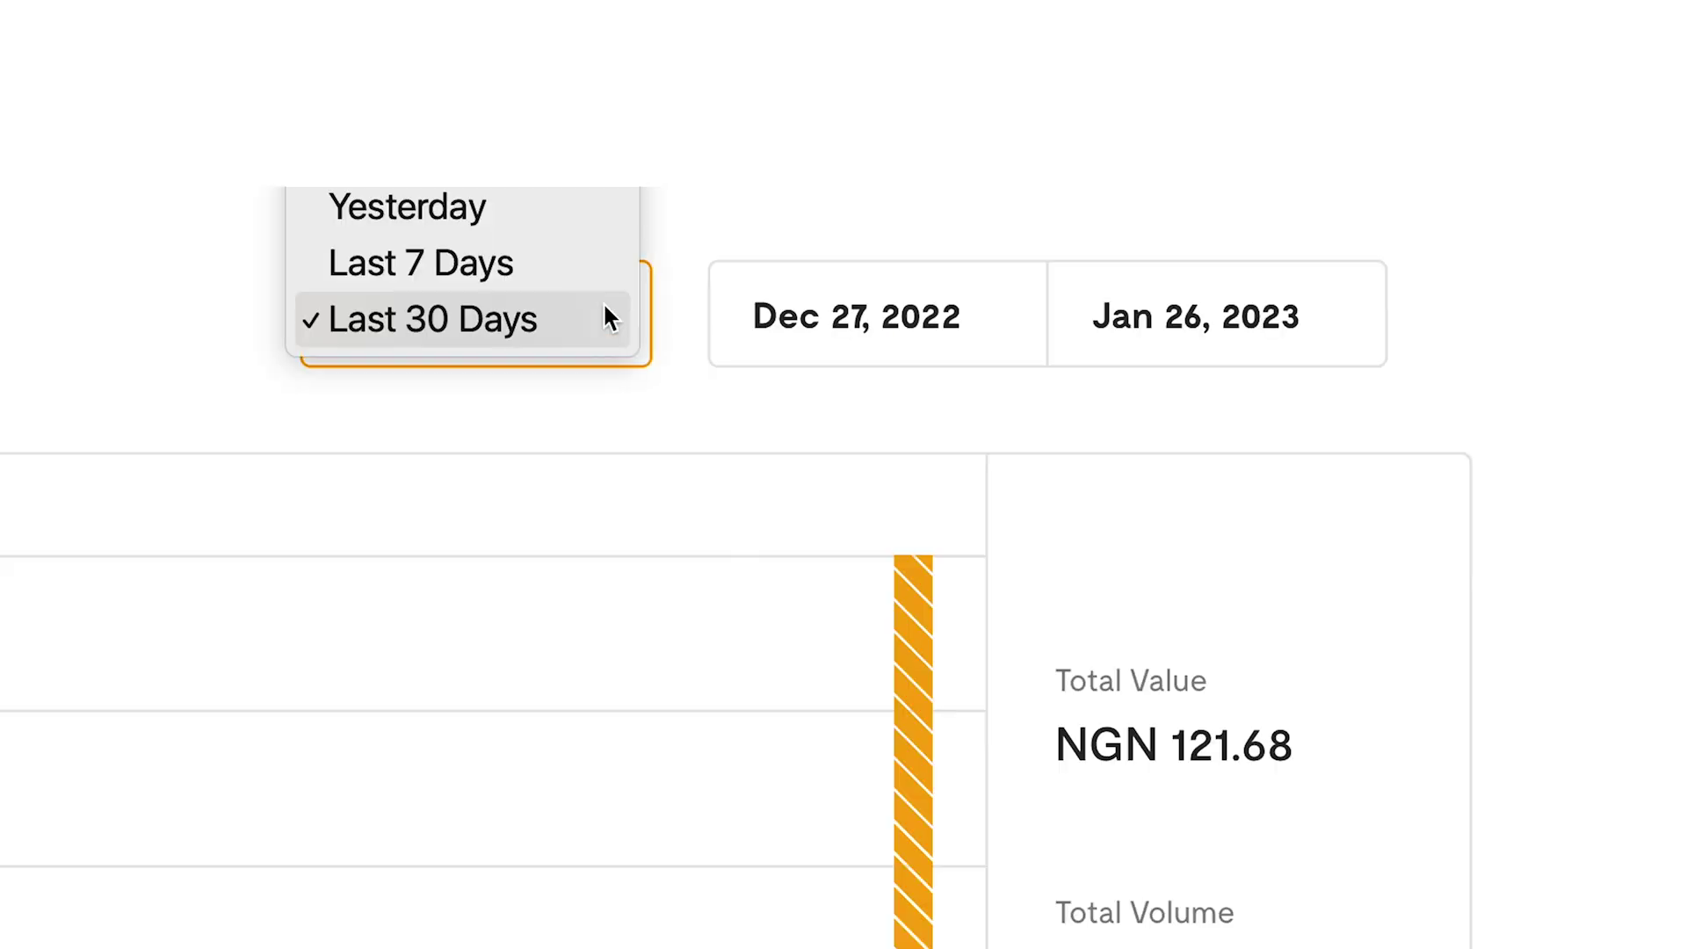
click(581, 275)
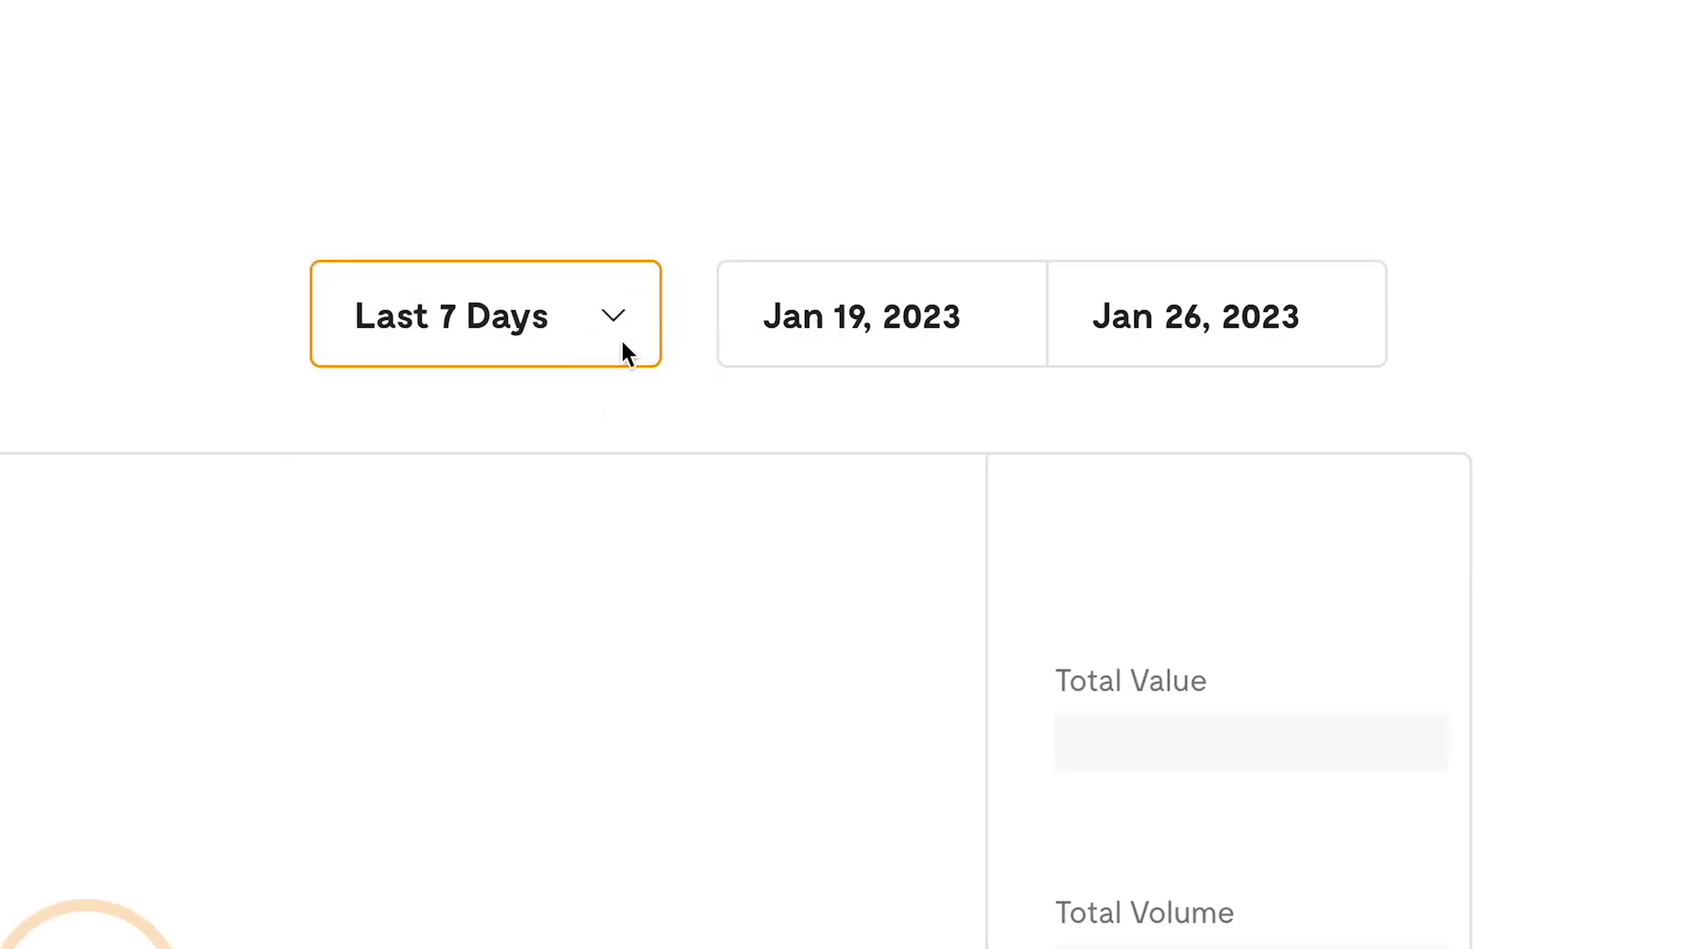
click(617, 313)
click(563, 265)
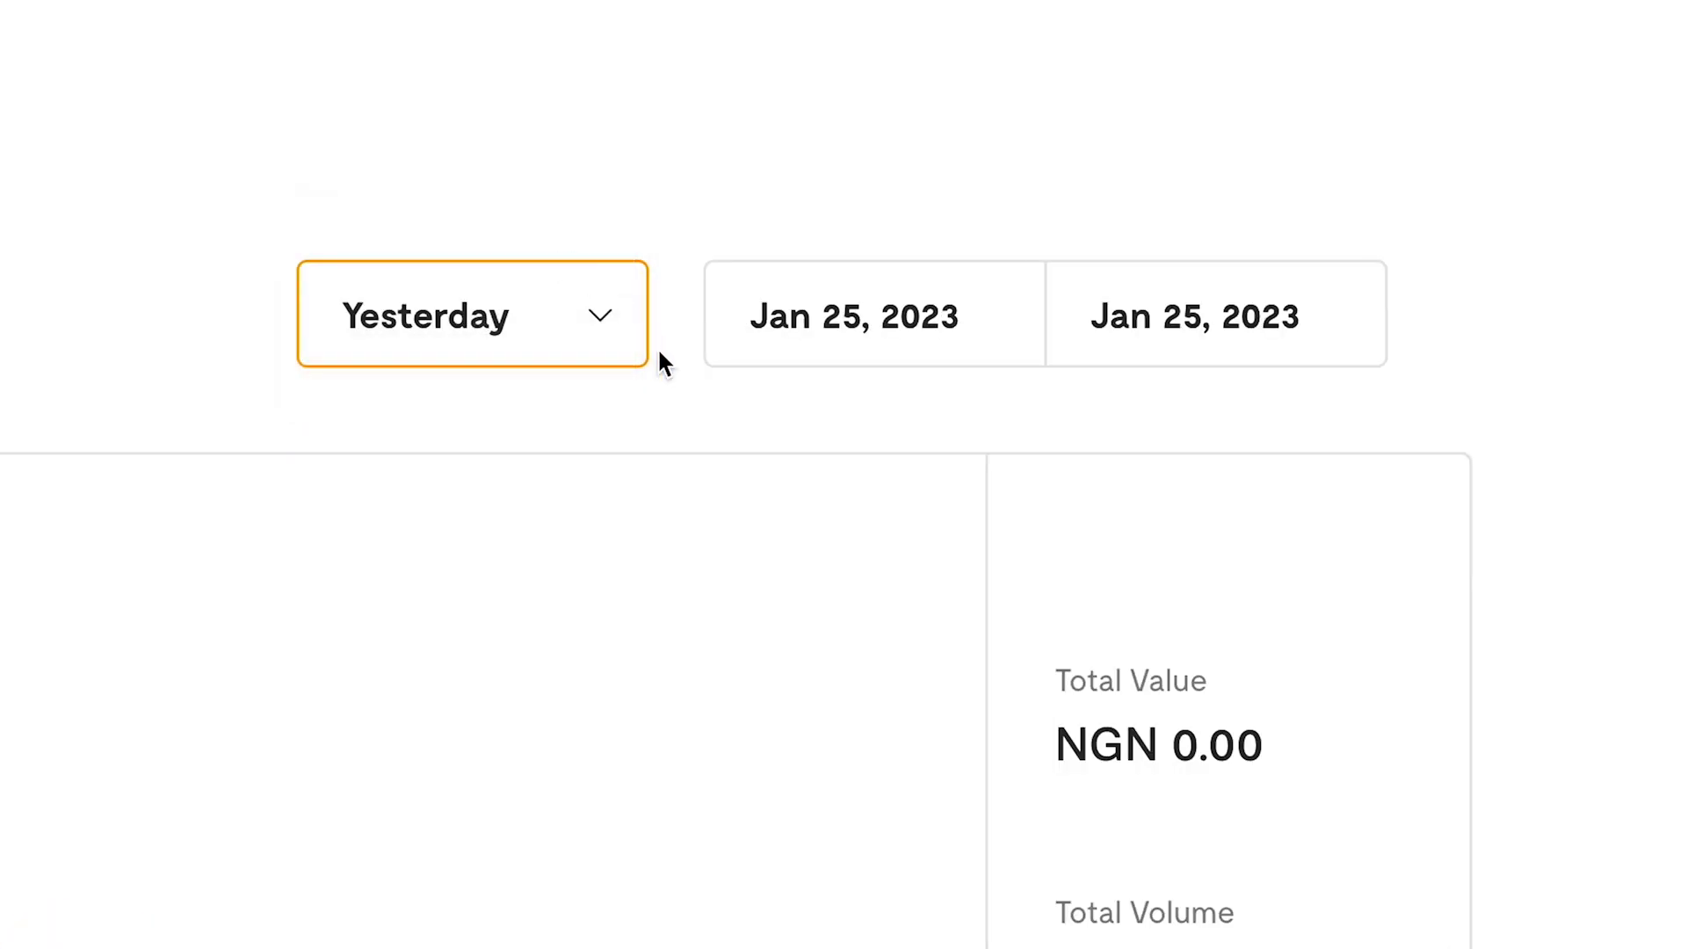
click(606, 324)
click(624, 428)
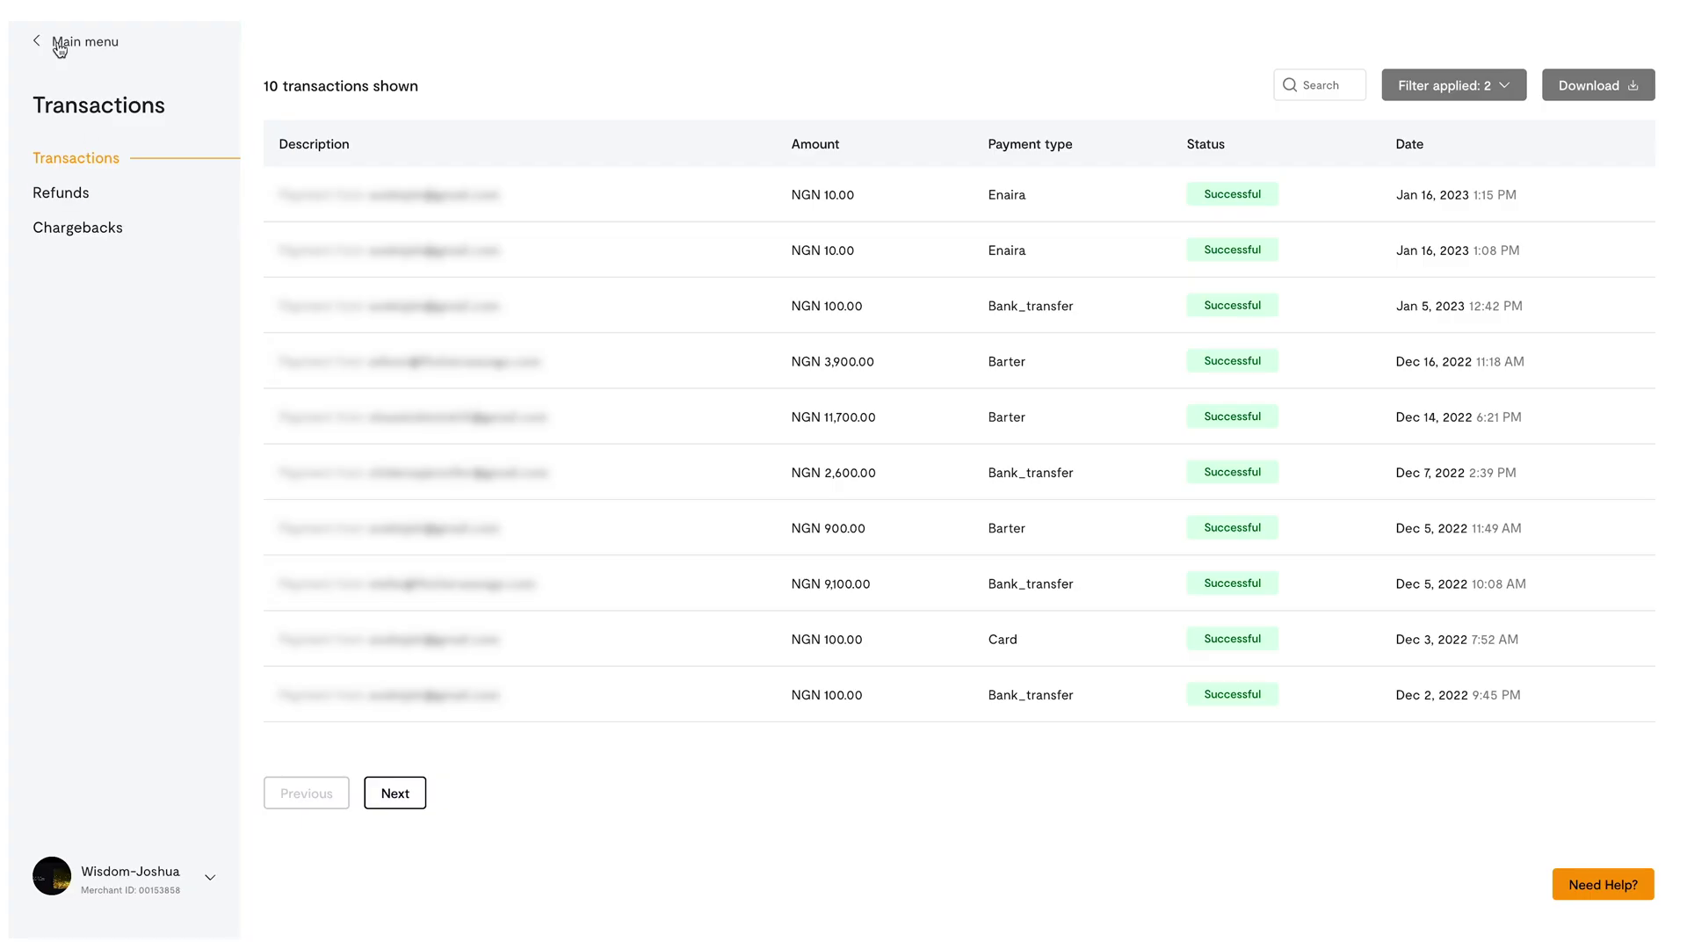
Visit Customers and the new-customer form, then view the per-currency account balances.
click(59, 46)
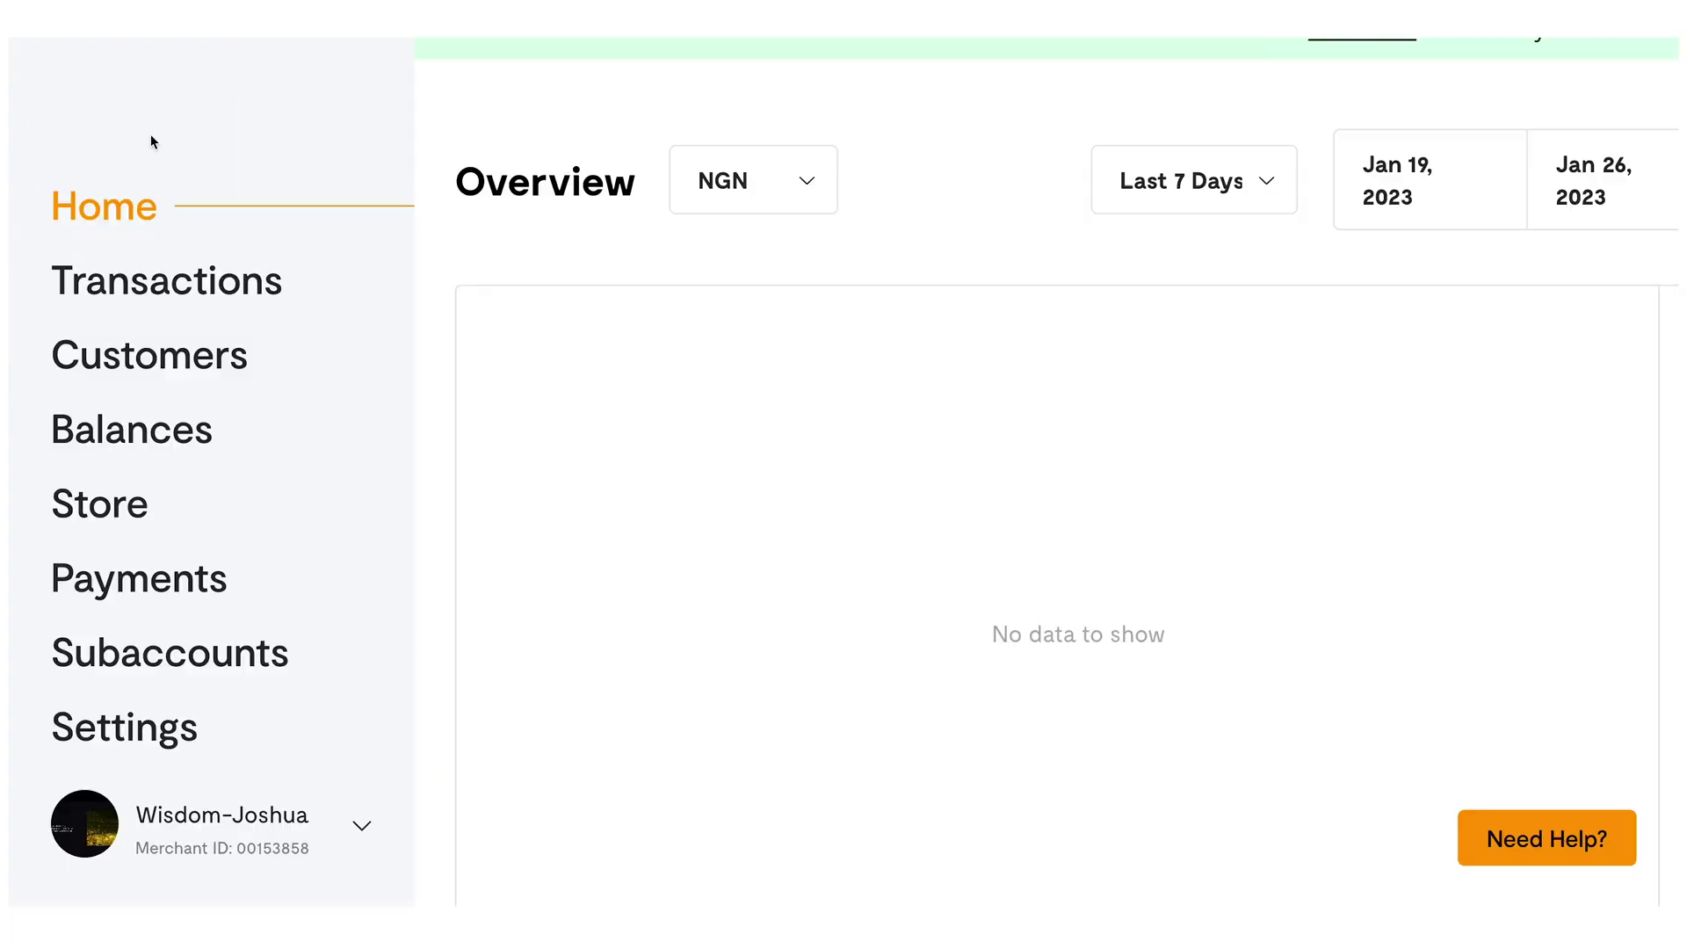
click(132, 362)
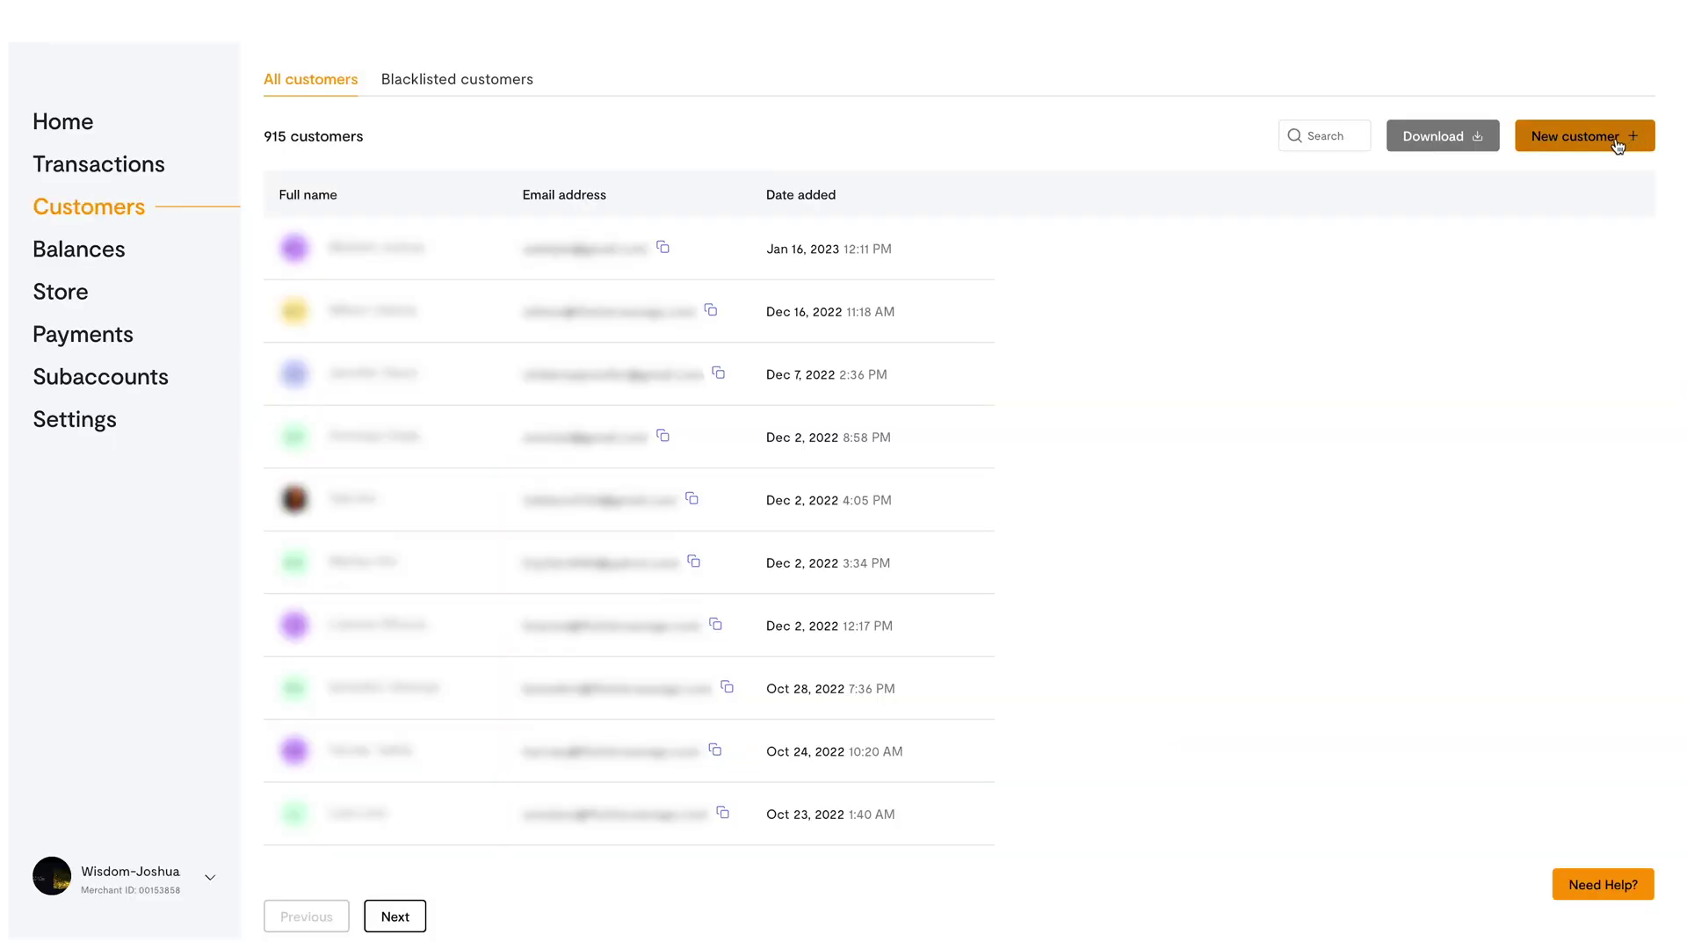
click(1618, 146)
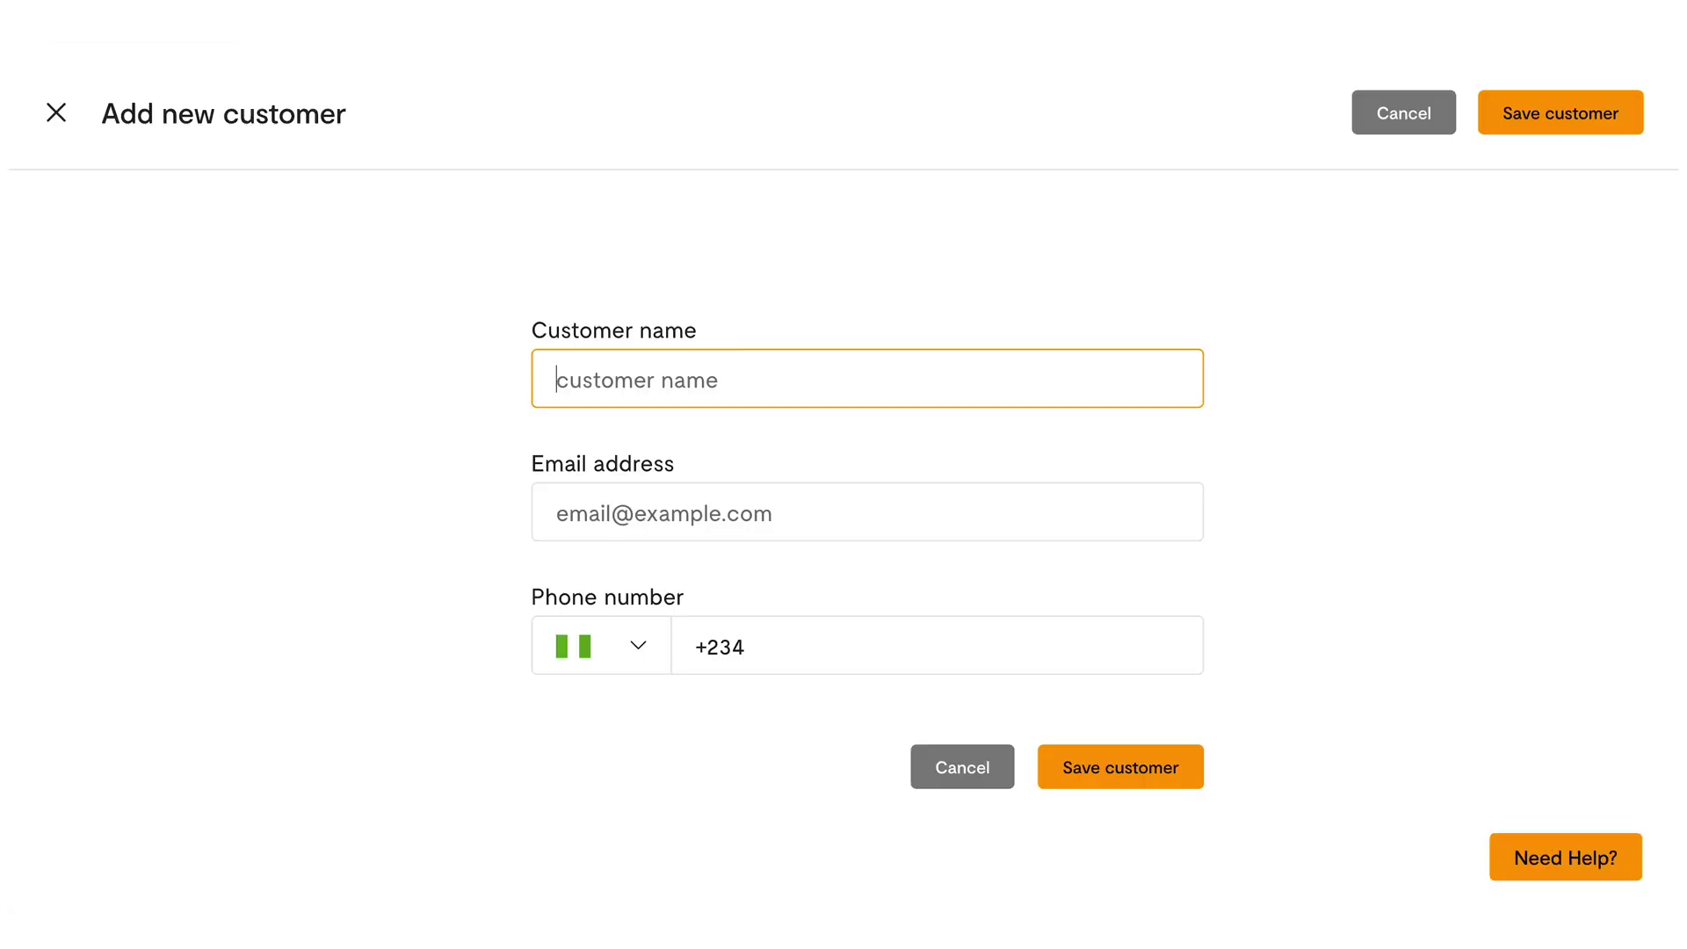
text(Ben)
text( K)
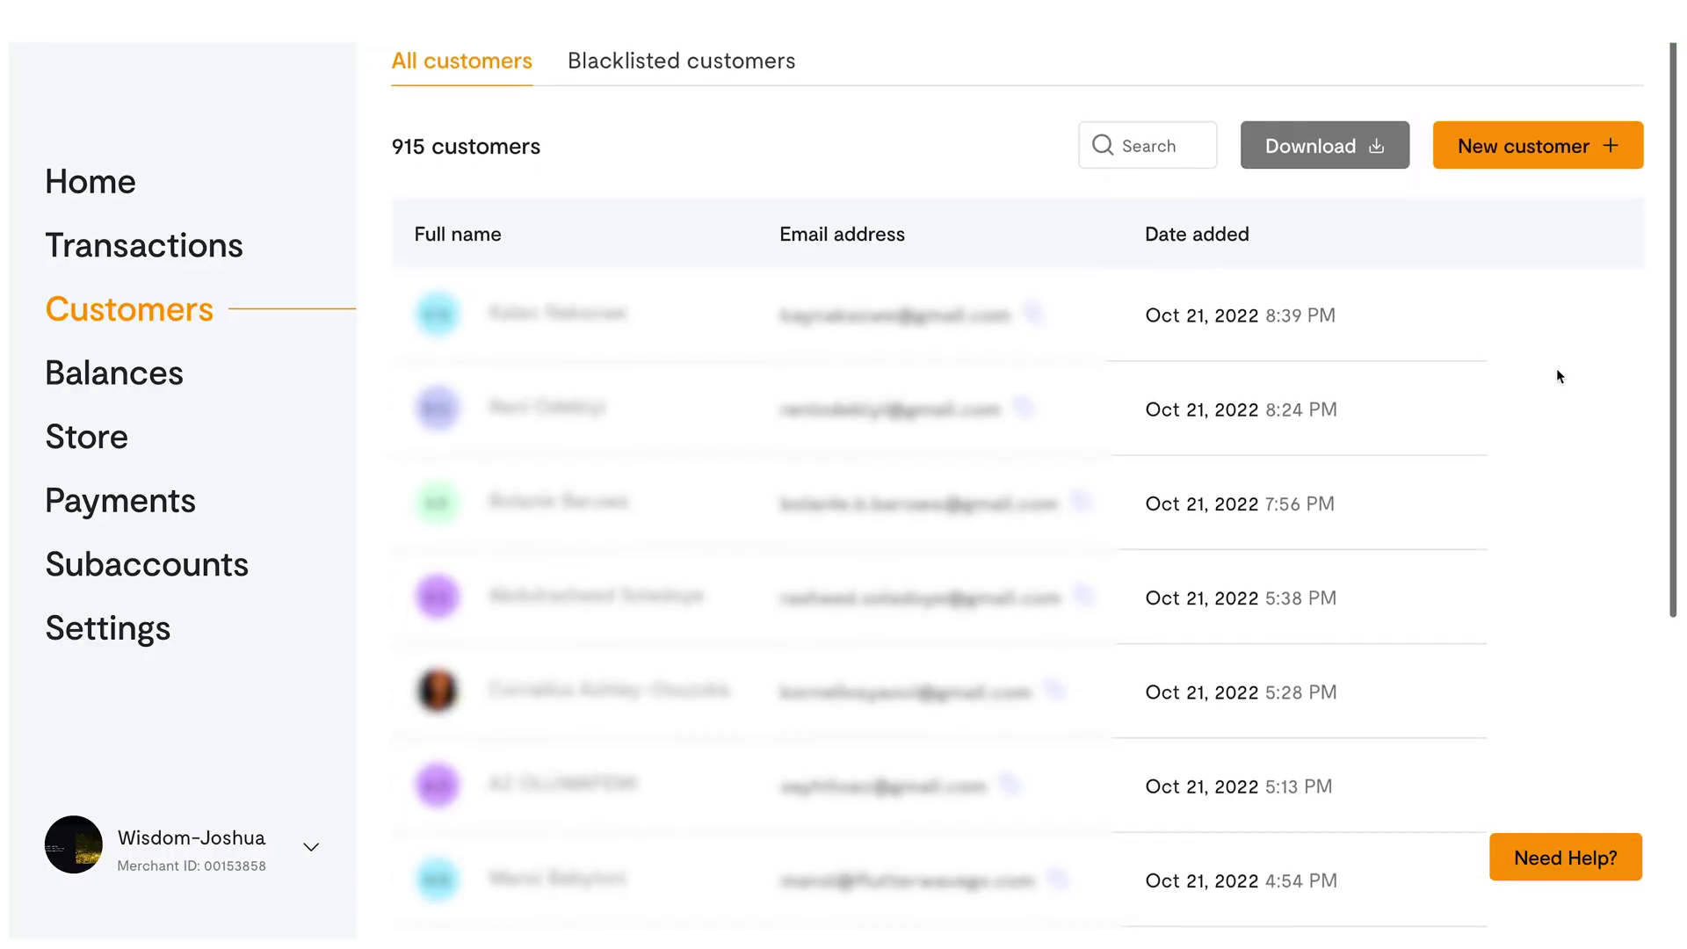
scroll(1557, 378, down, 1)
scroll(1557, 377, down, 1)
scroll(1557, 378, down, 1)
scroll(1556, 377, down, 1)
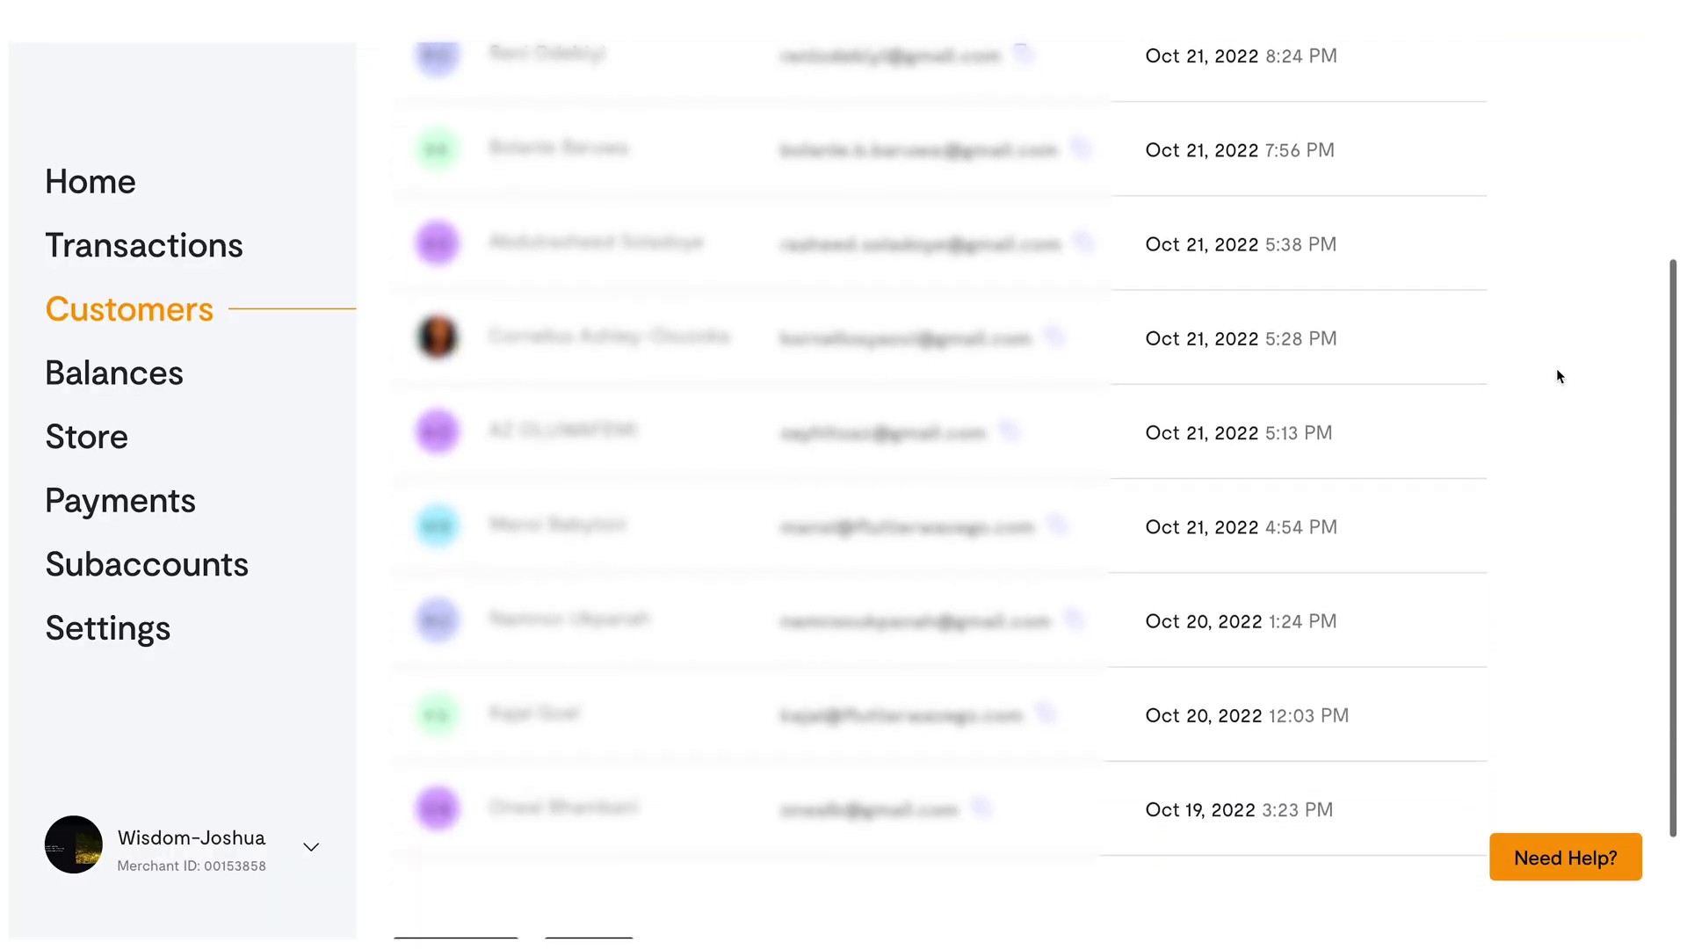
scroll(1557, 378, down, 1)
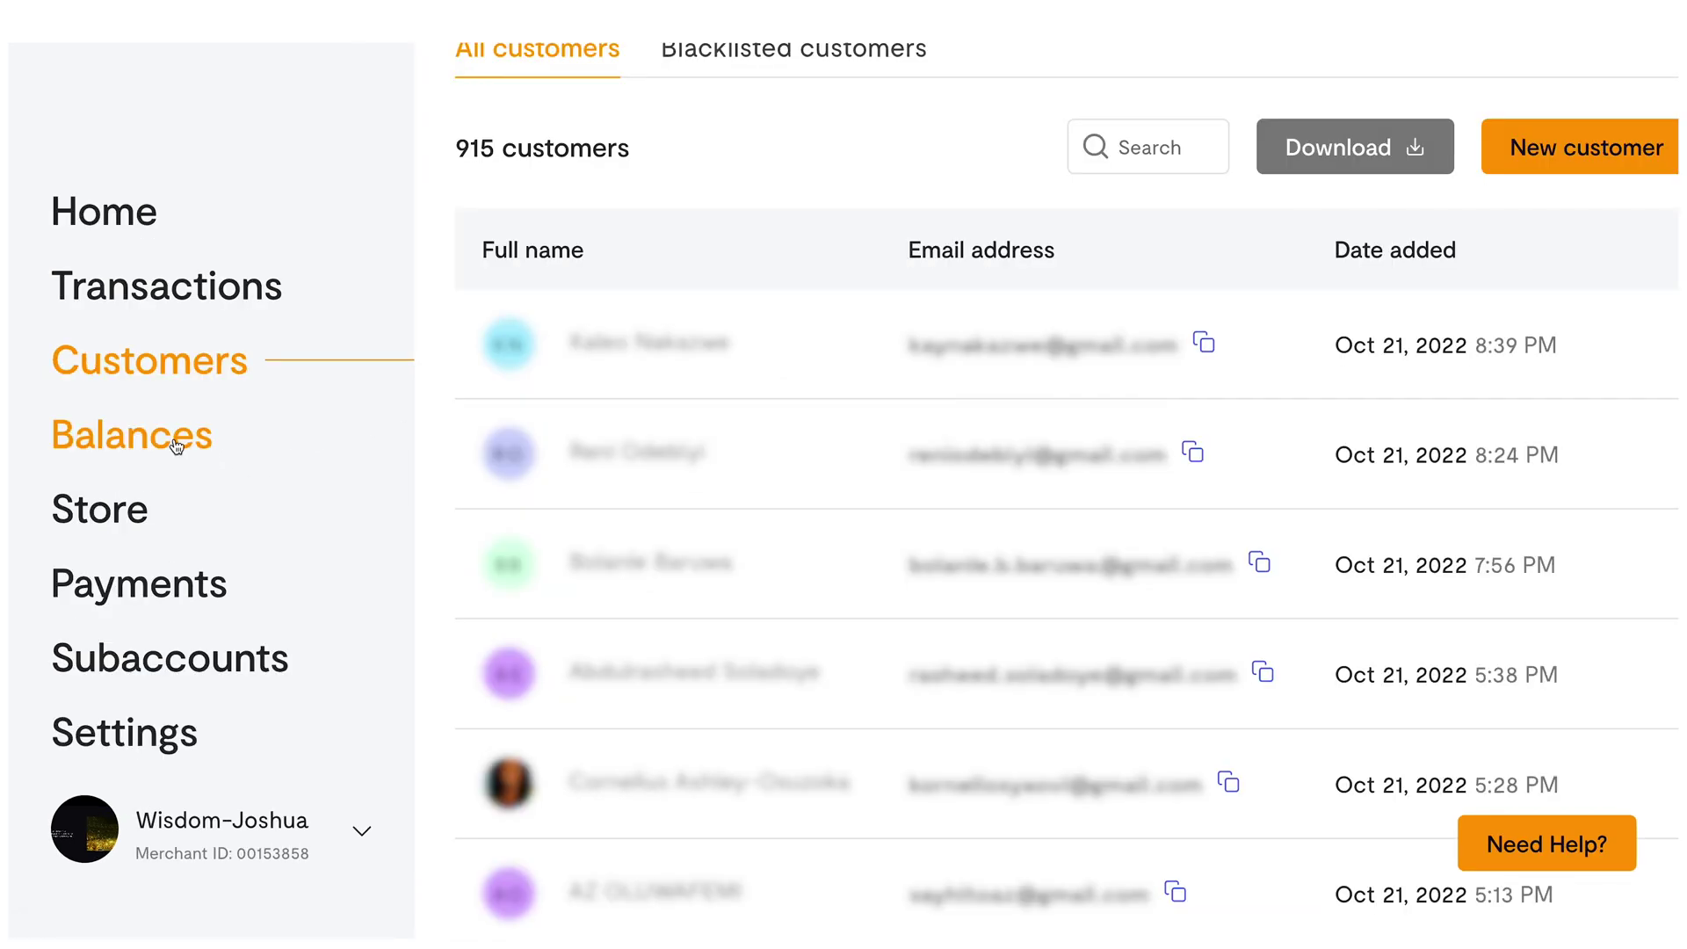
click(176, 447)
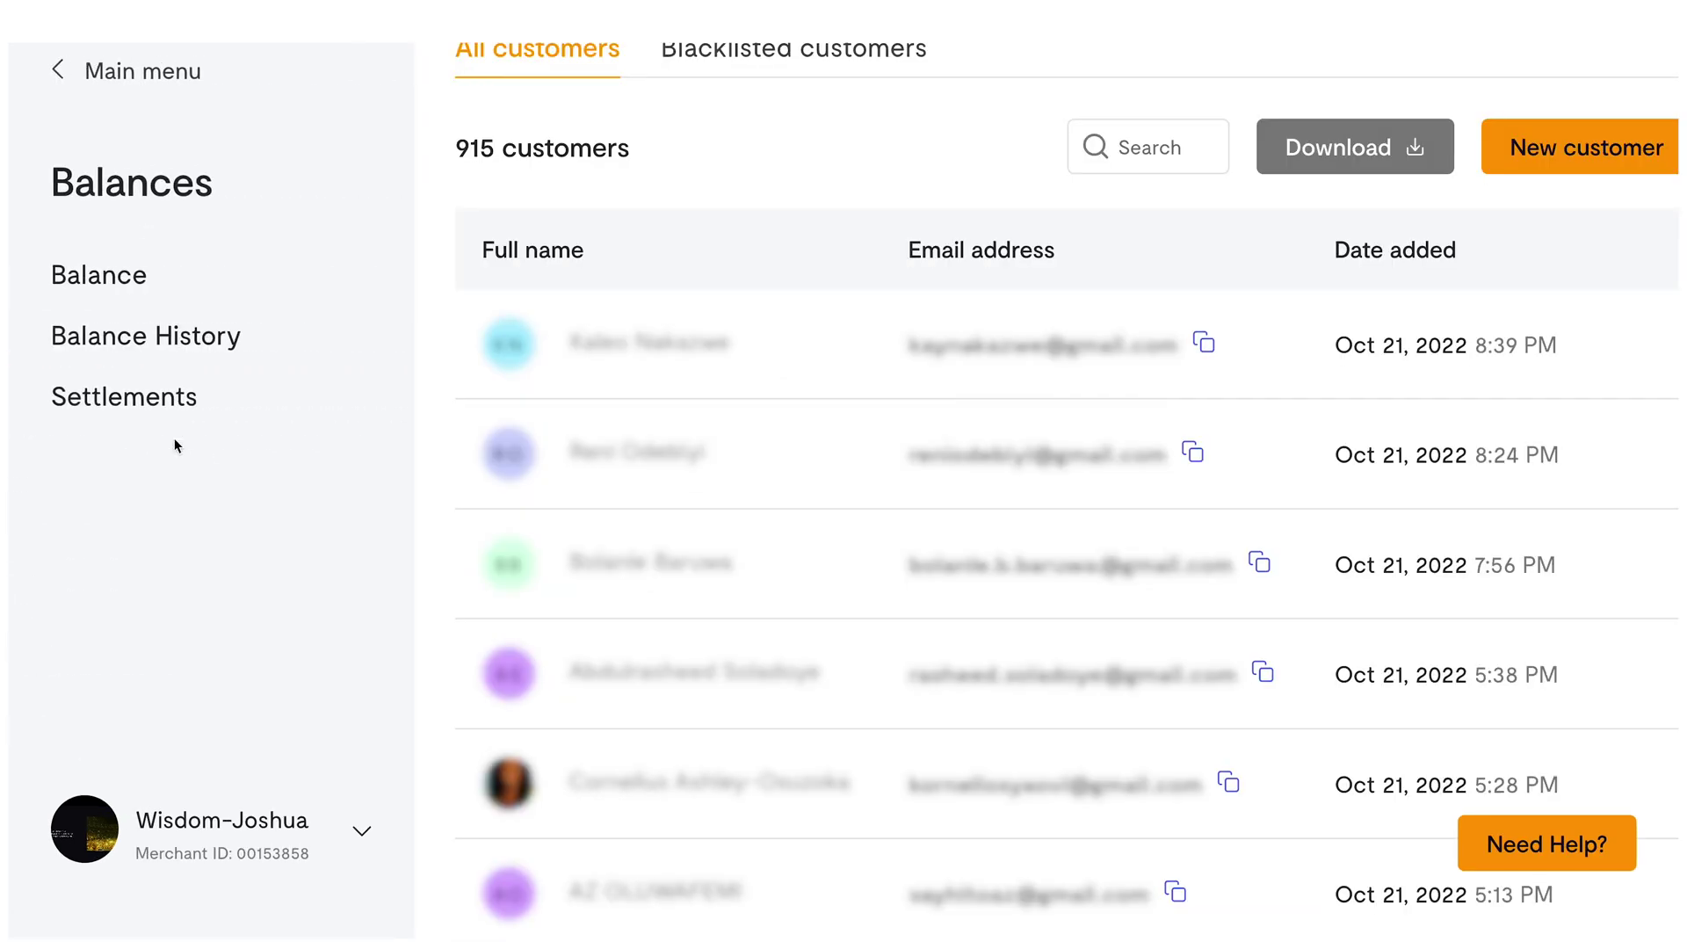
click(112, 273)
scroll(821, 481, down, 5)
scroll(821, 480, down, 3)
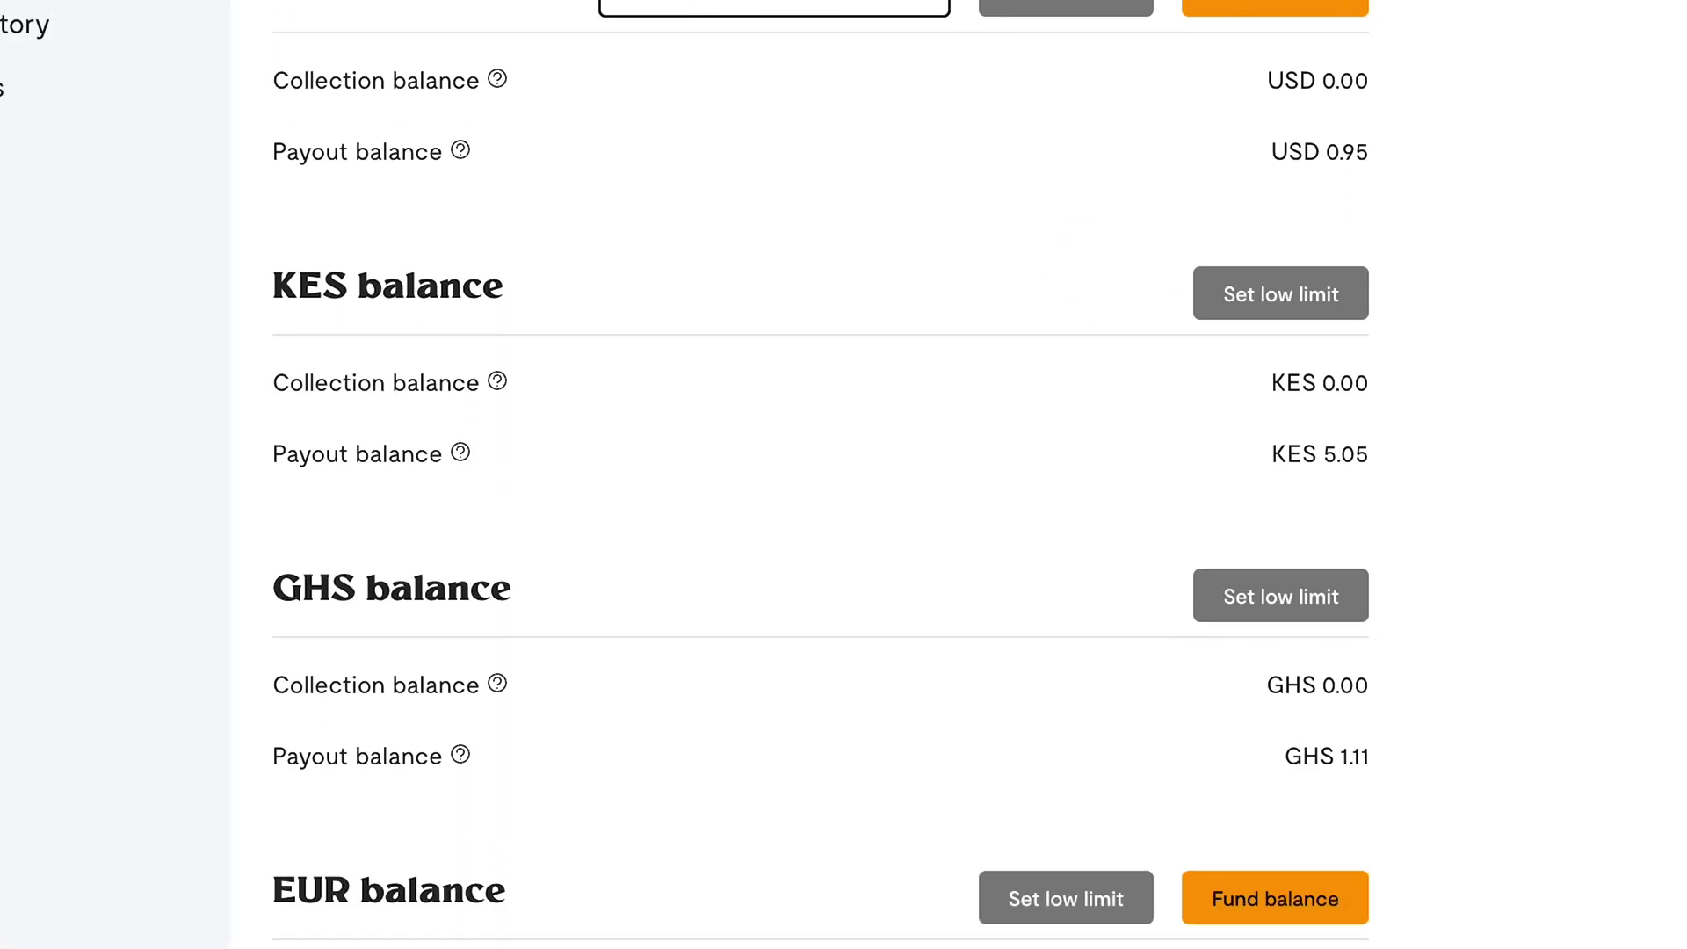
scroll(820, 481, down, 1)
scroll(821, 481, down, 1)
scroll(821, 481, down, 1)
scroll(821, 482, down, 1)
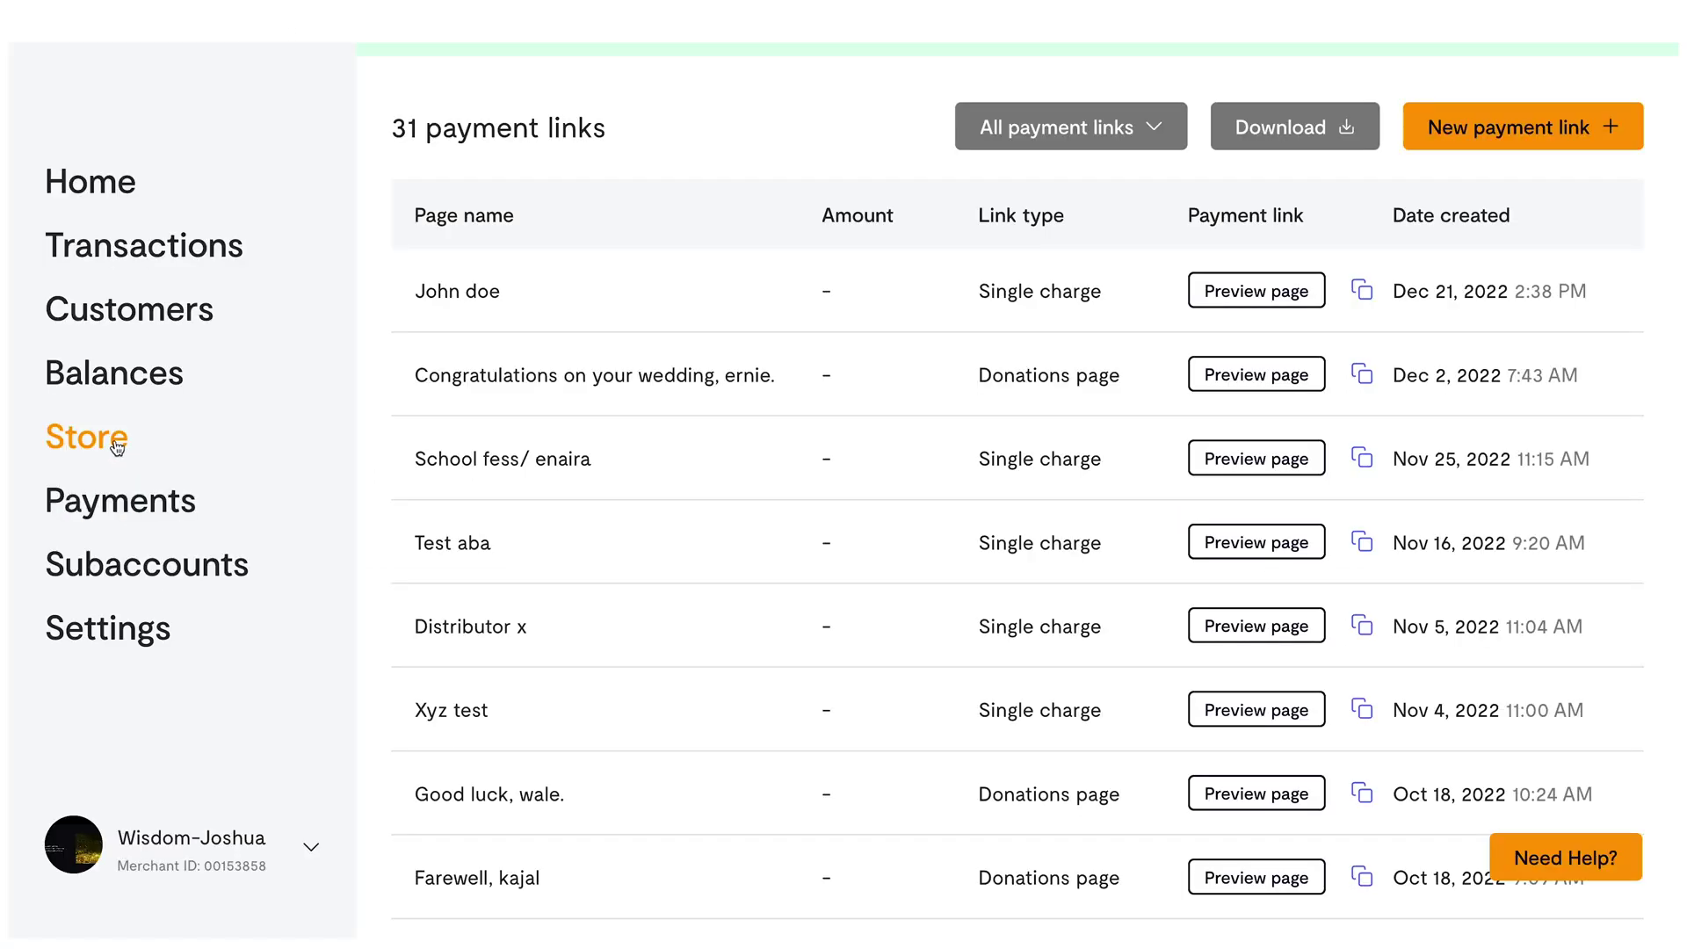
Browse the Store's Orders list, then its Products list.
click(114, 442)
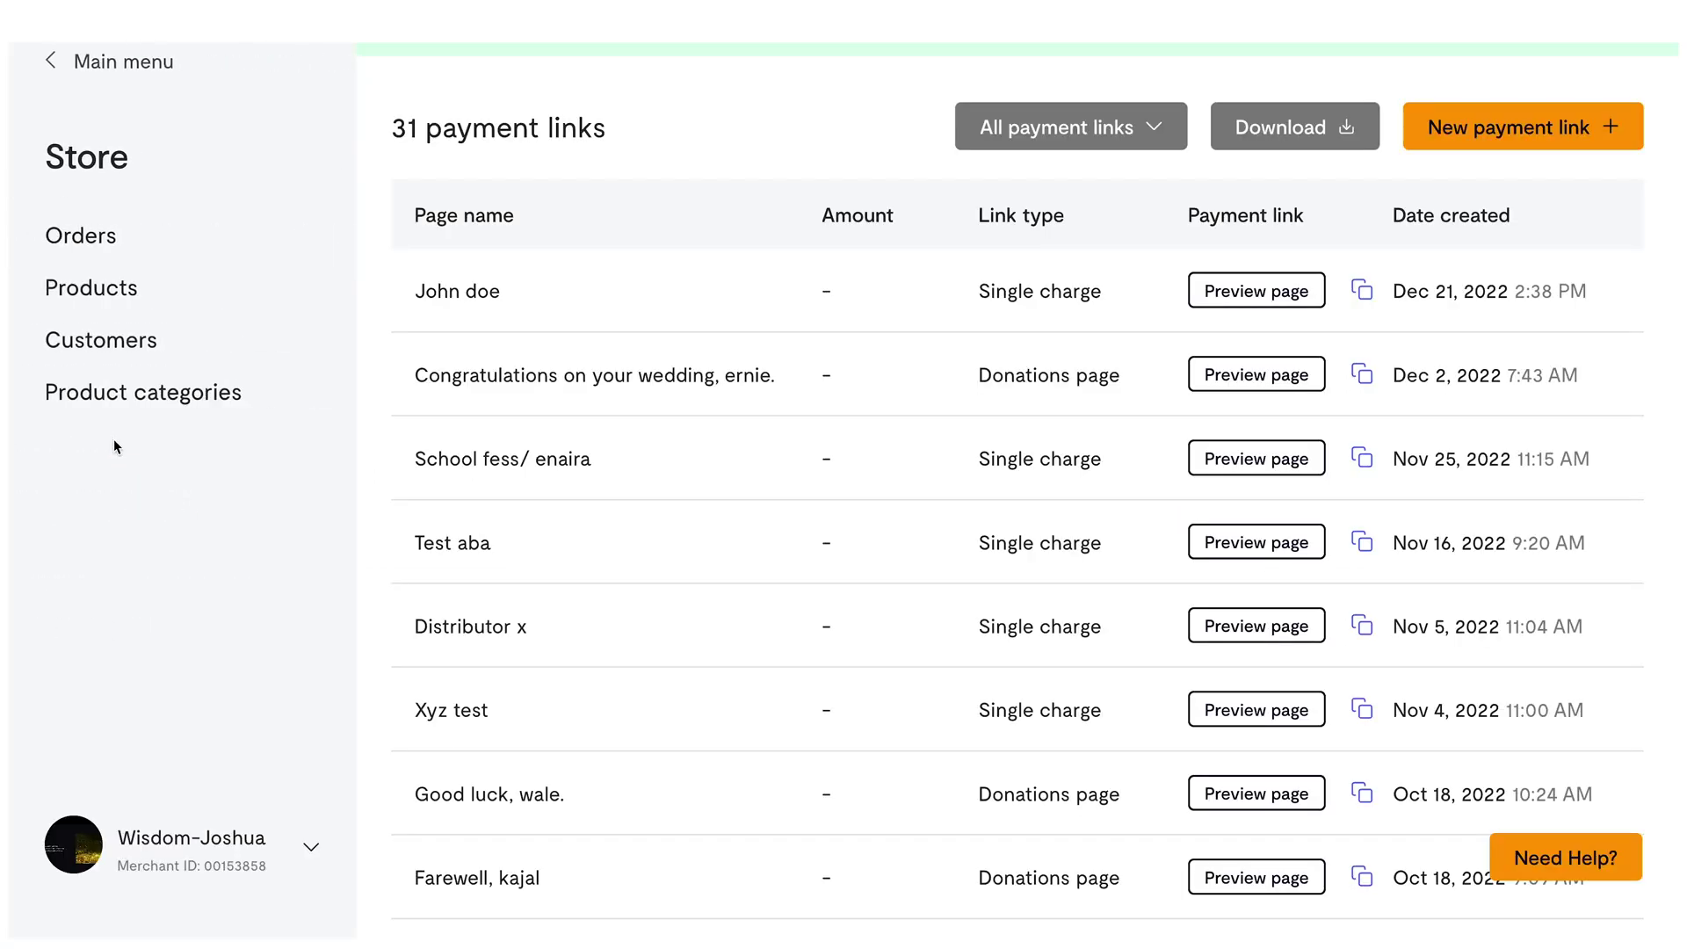
click(80, 238)
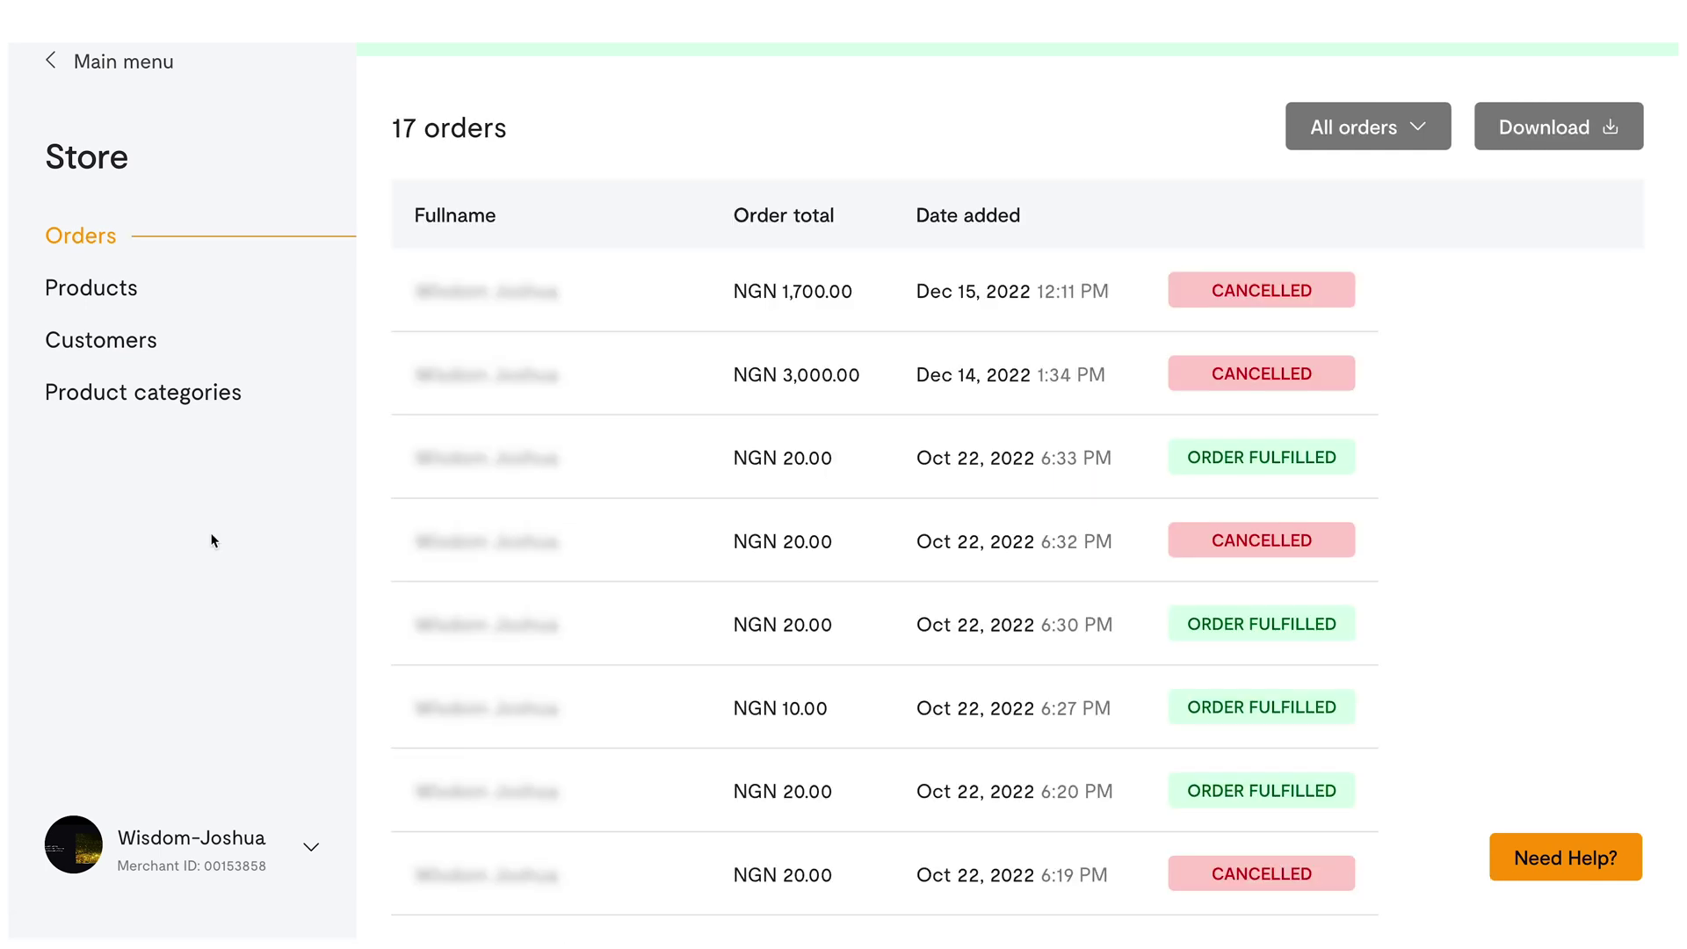
click(113, 288)
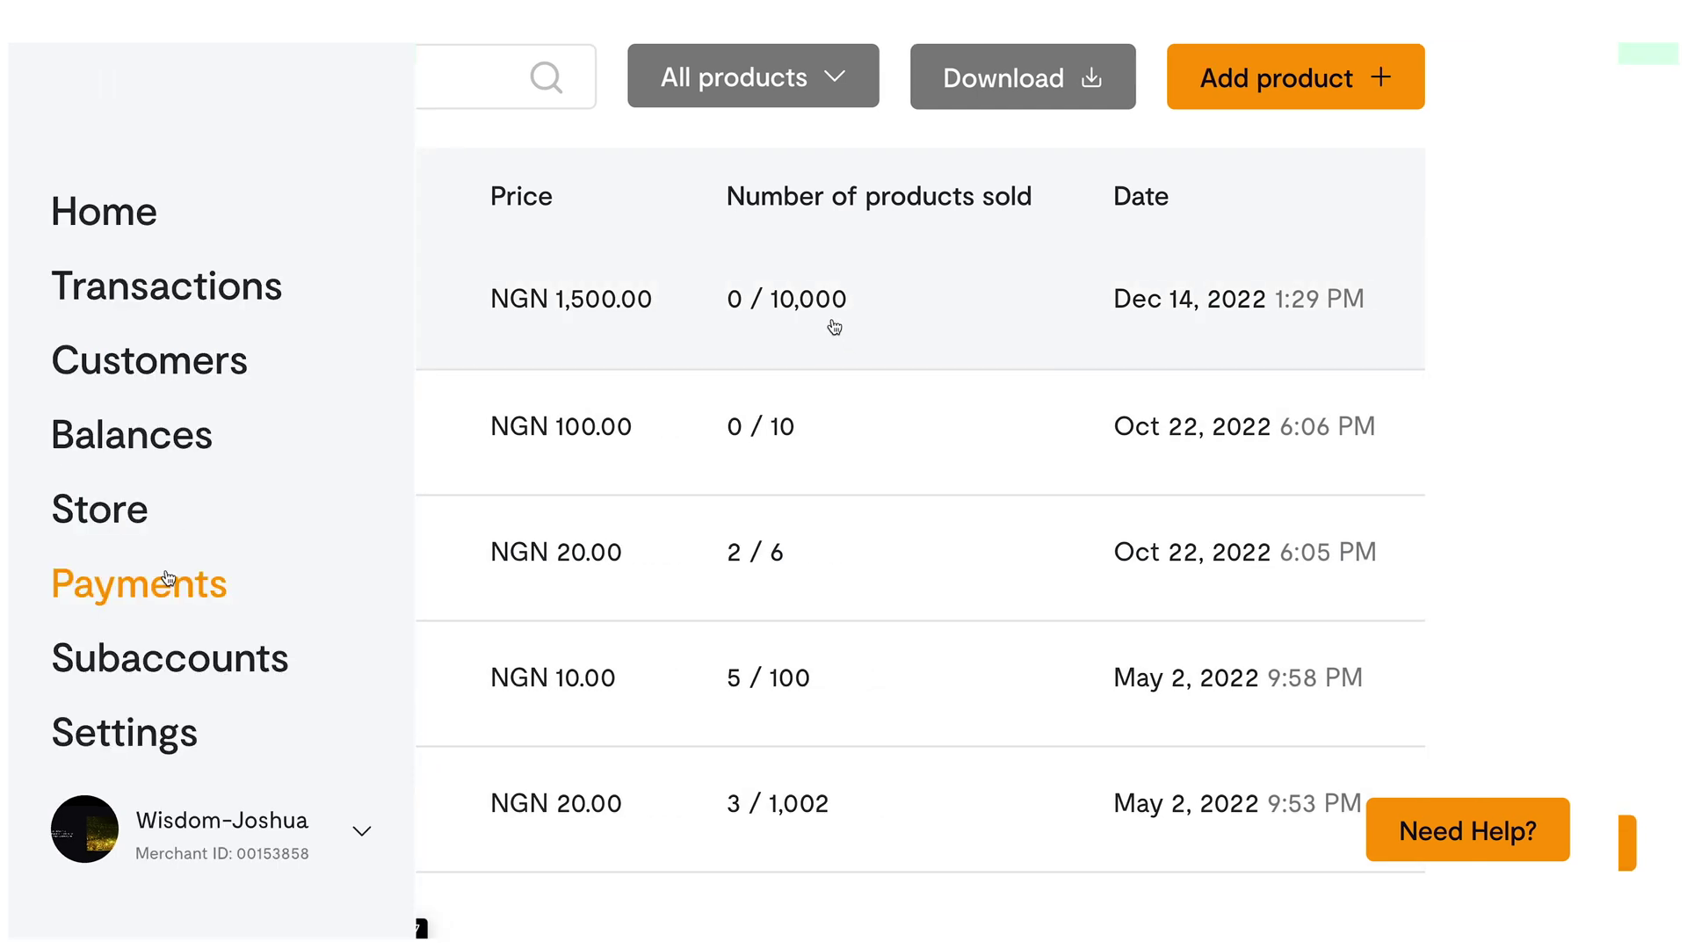
Browse Invoices and Payment links, then start a new payment link and choose its type.
click(171, 592)
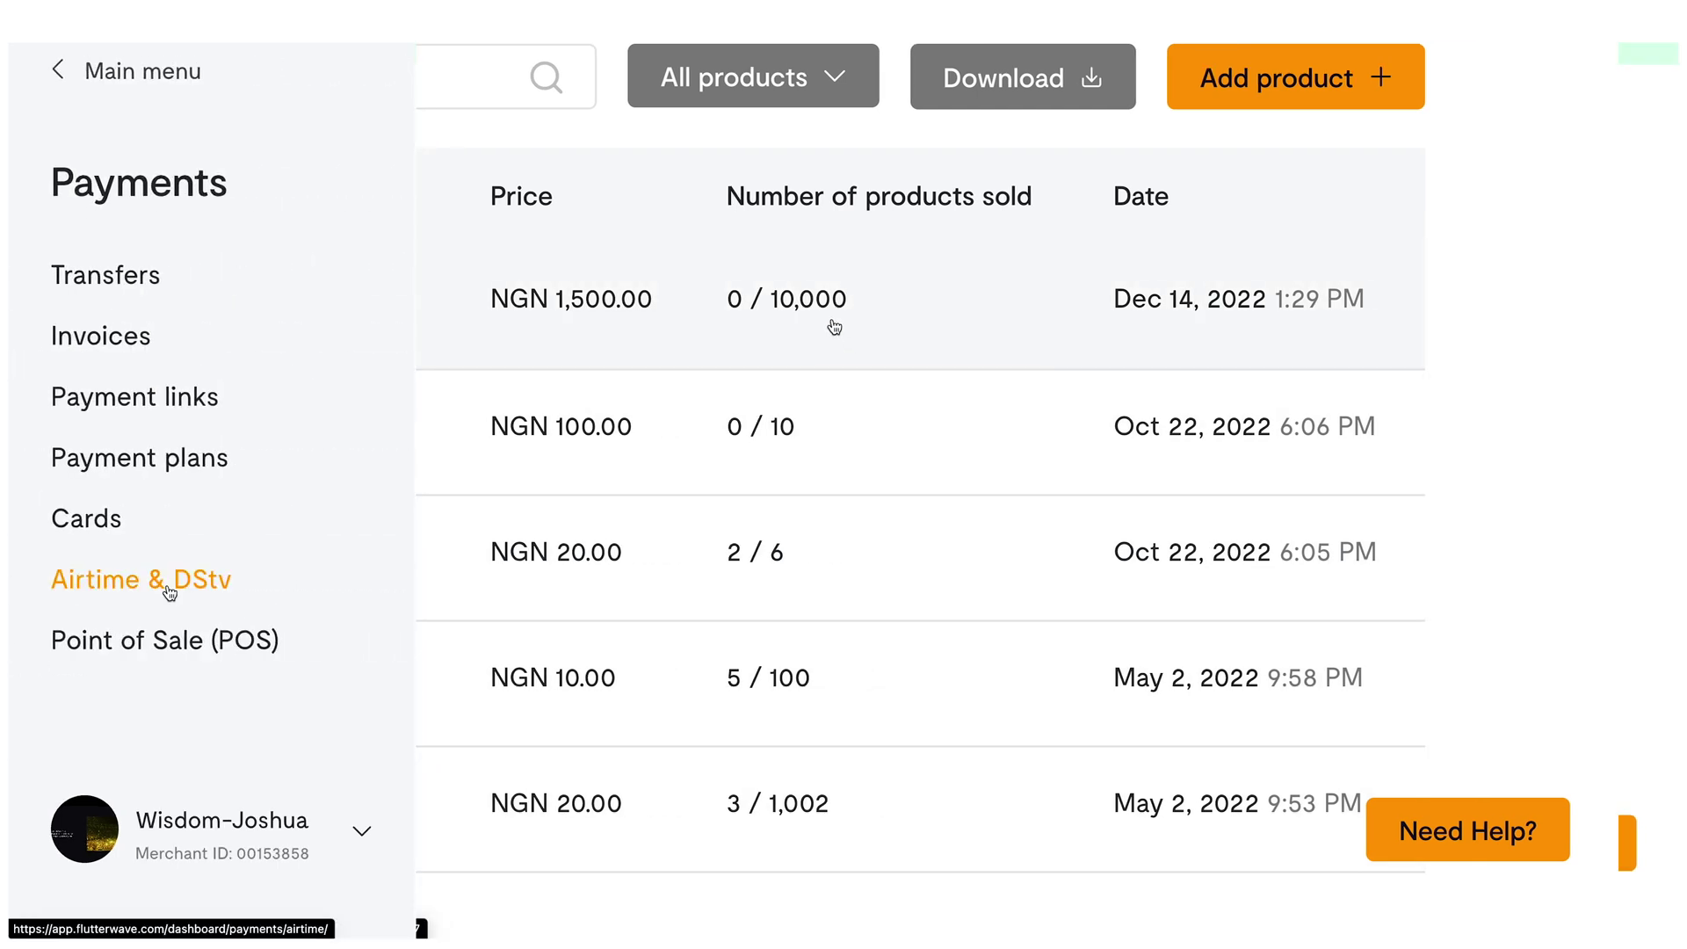
click(127, 342)
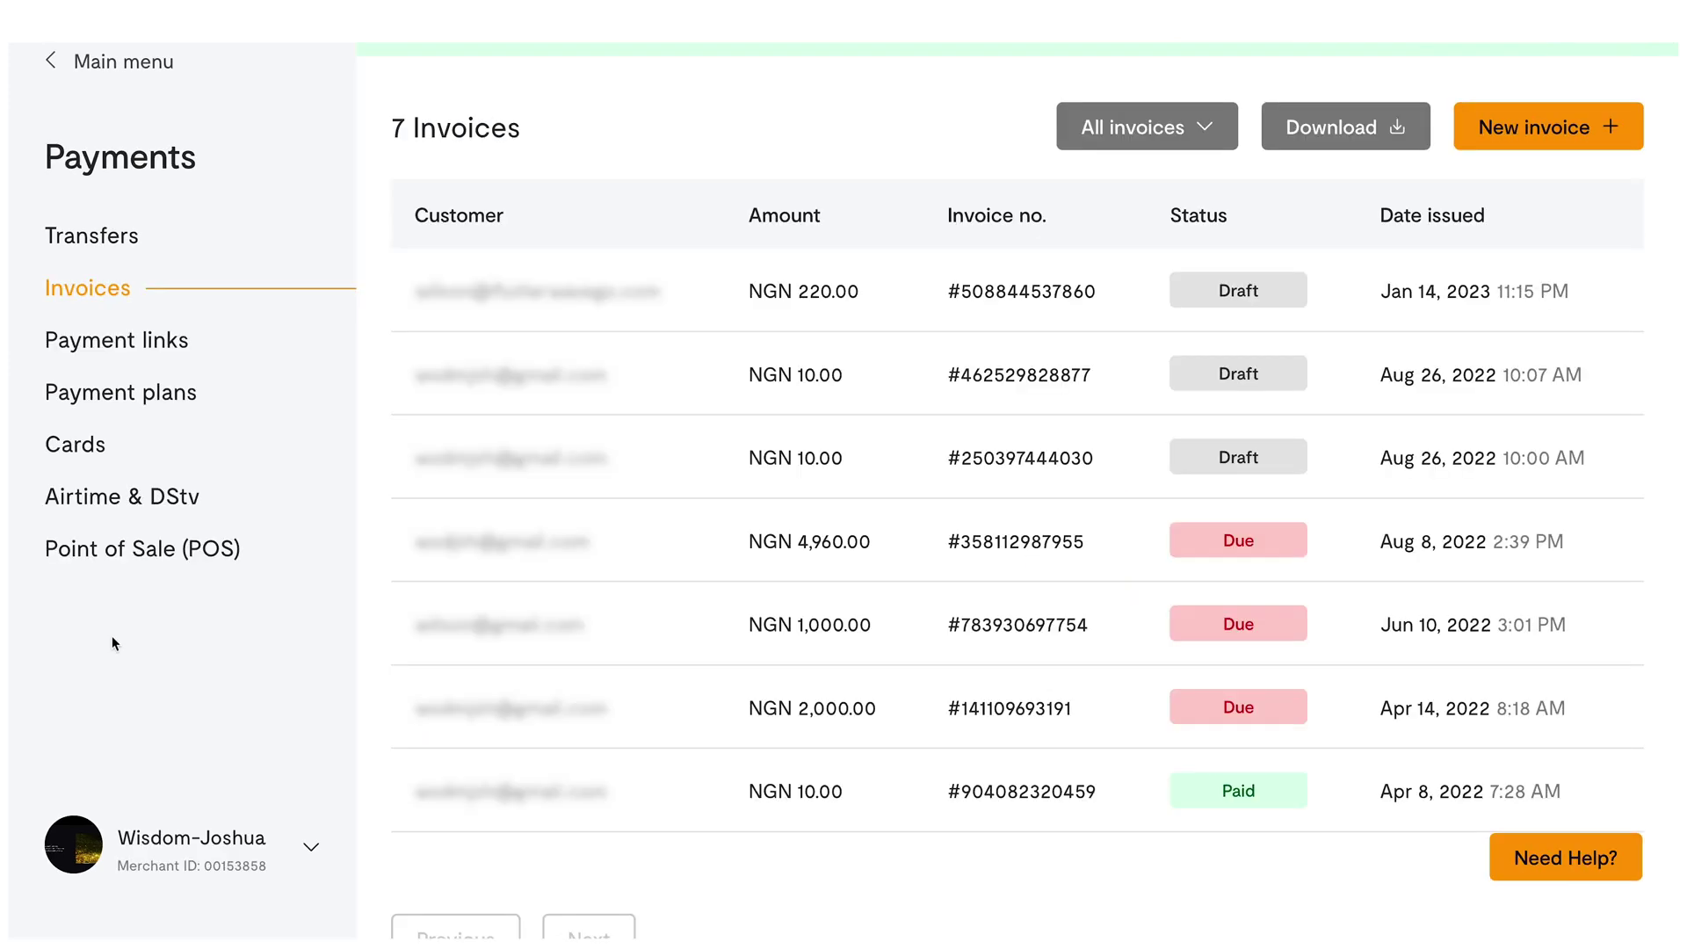
click(117, 346)
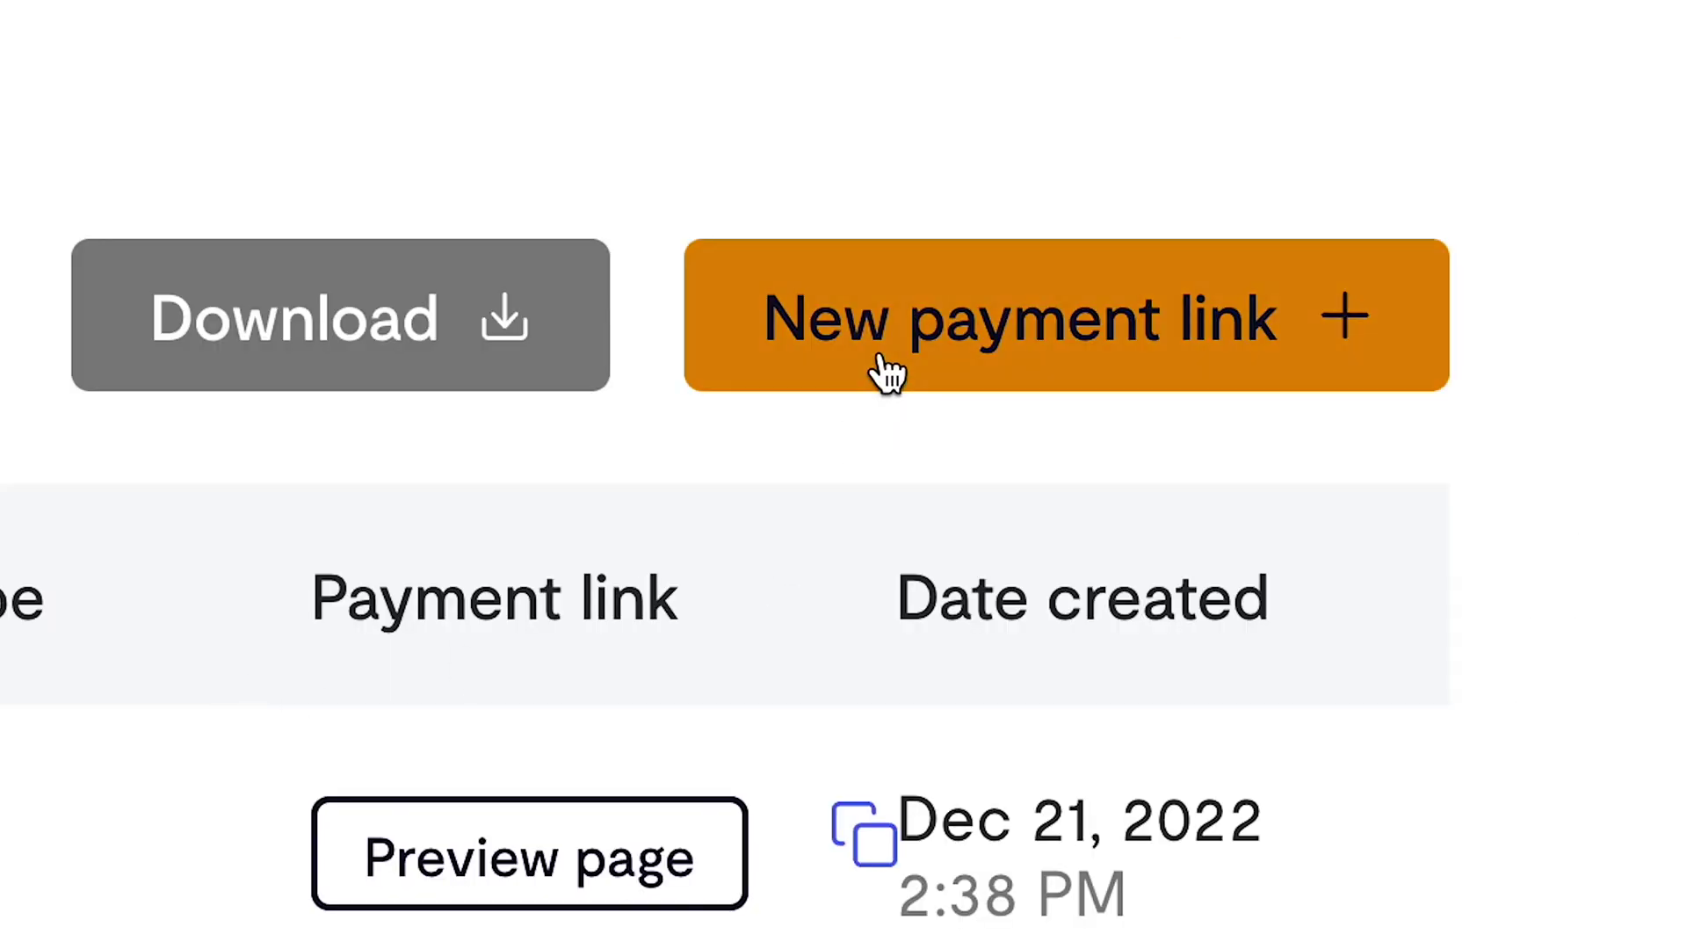
click(1466, 139)
click(845, 739)
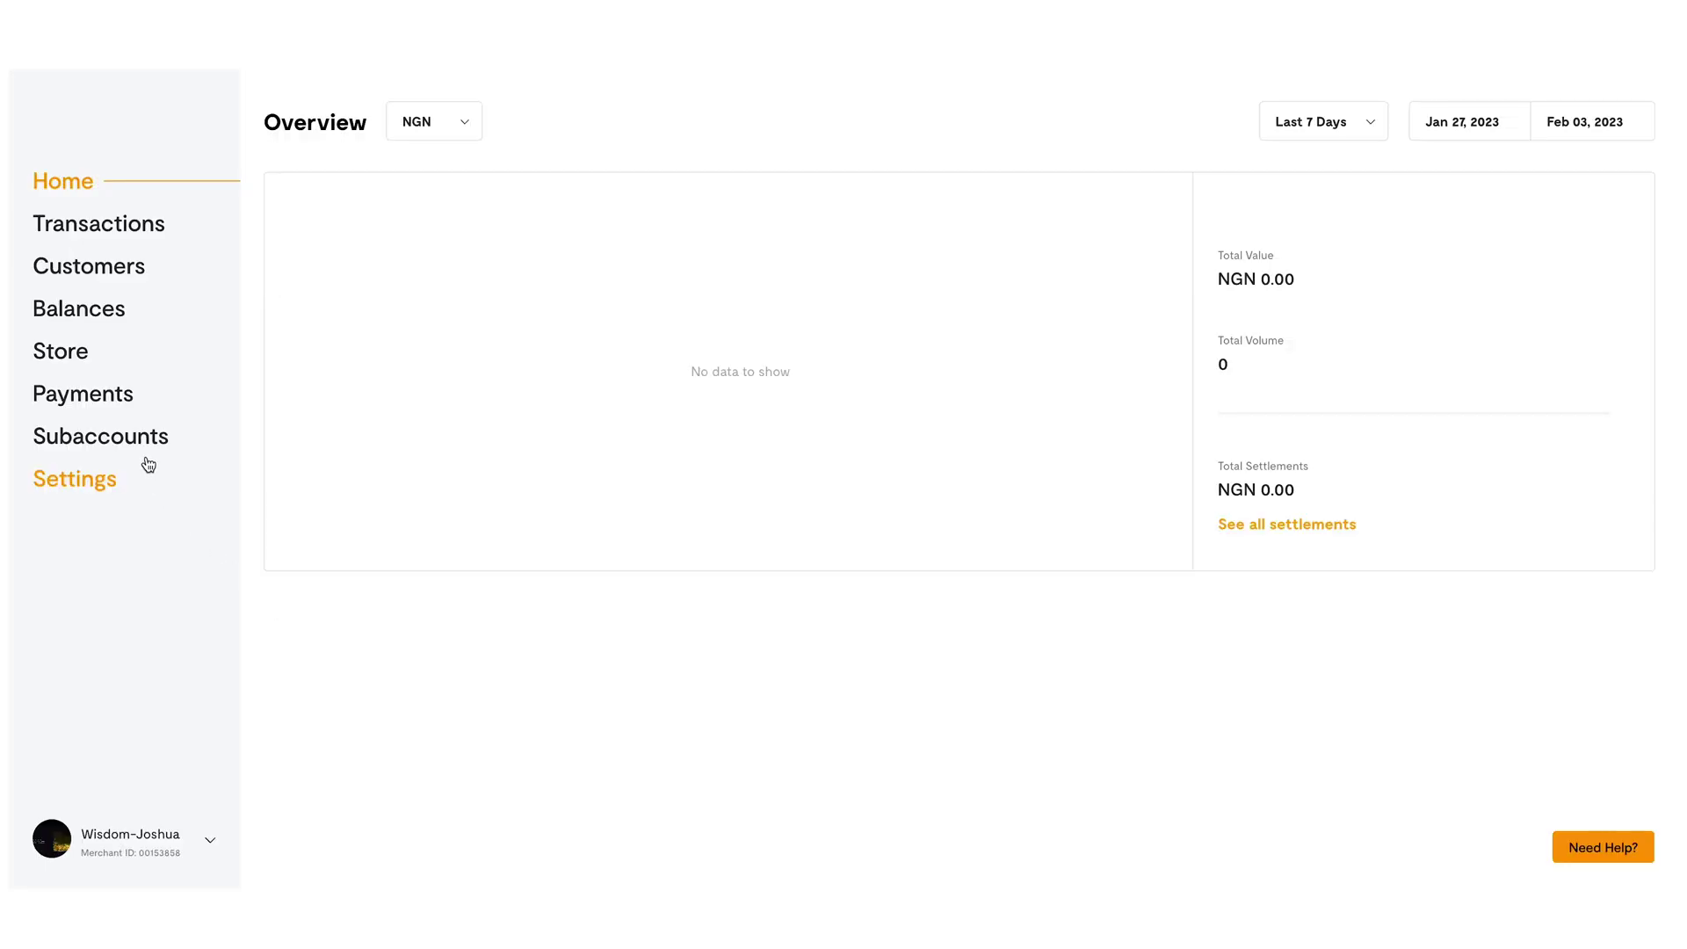
List all subaccounts, then start a new payment link and check its subaccount split options.
click(142, 442)
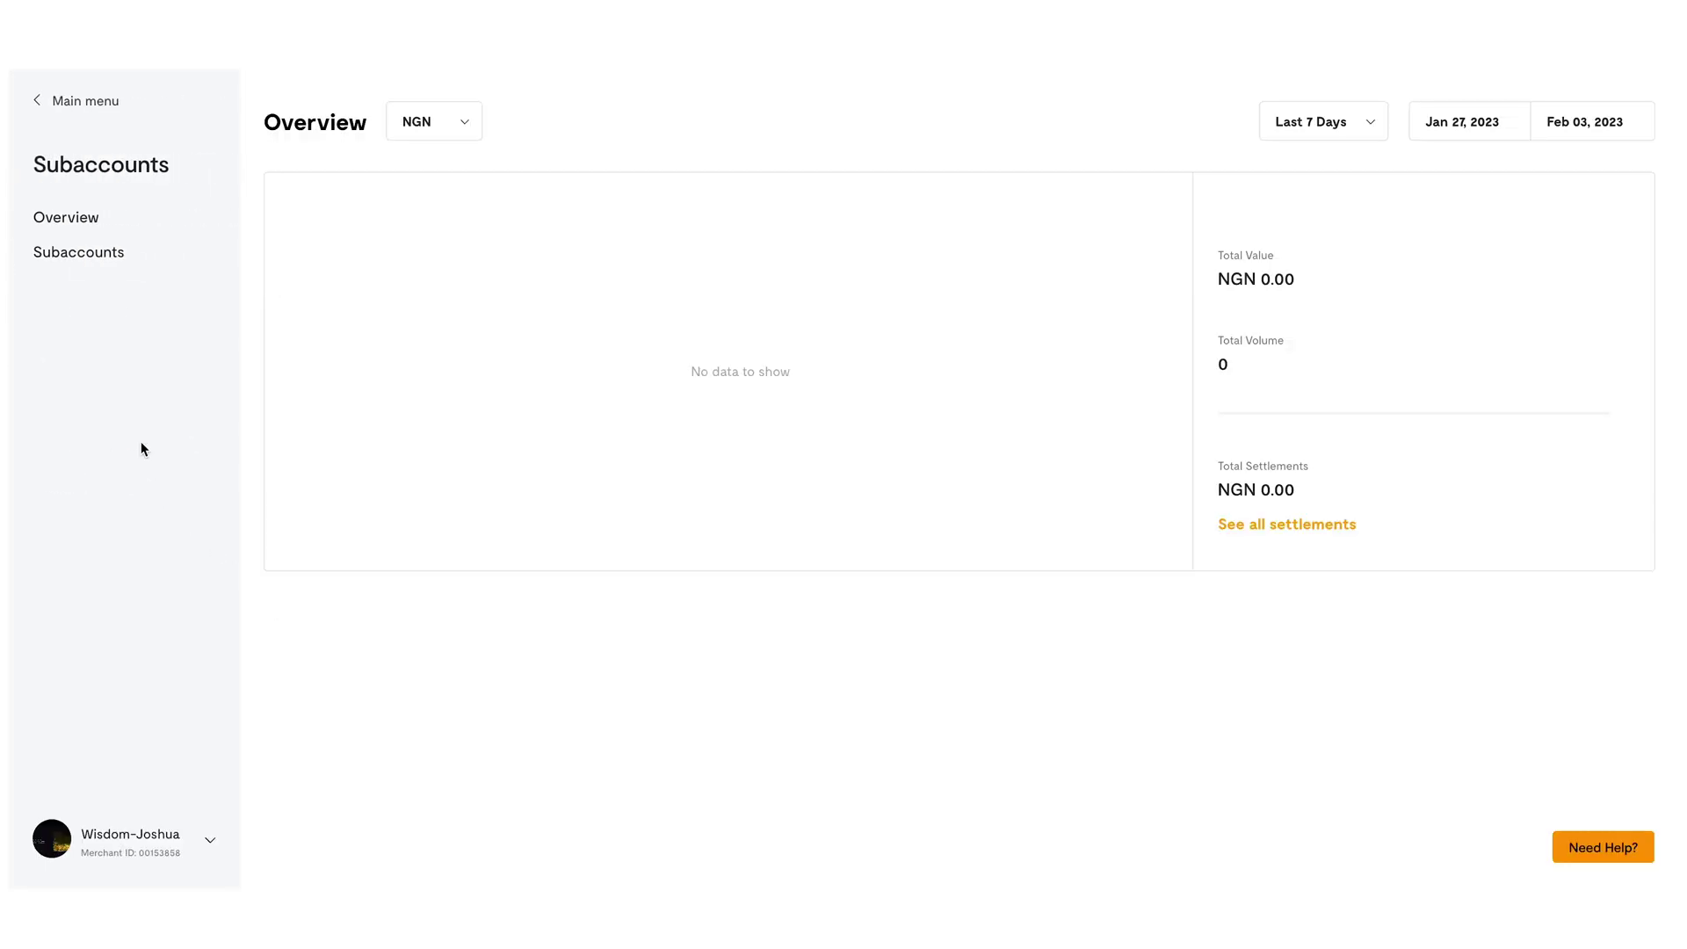
click(357, 421)
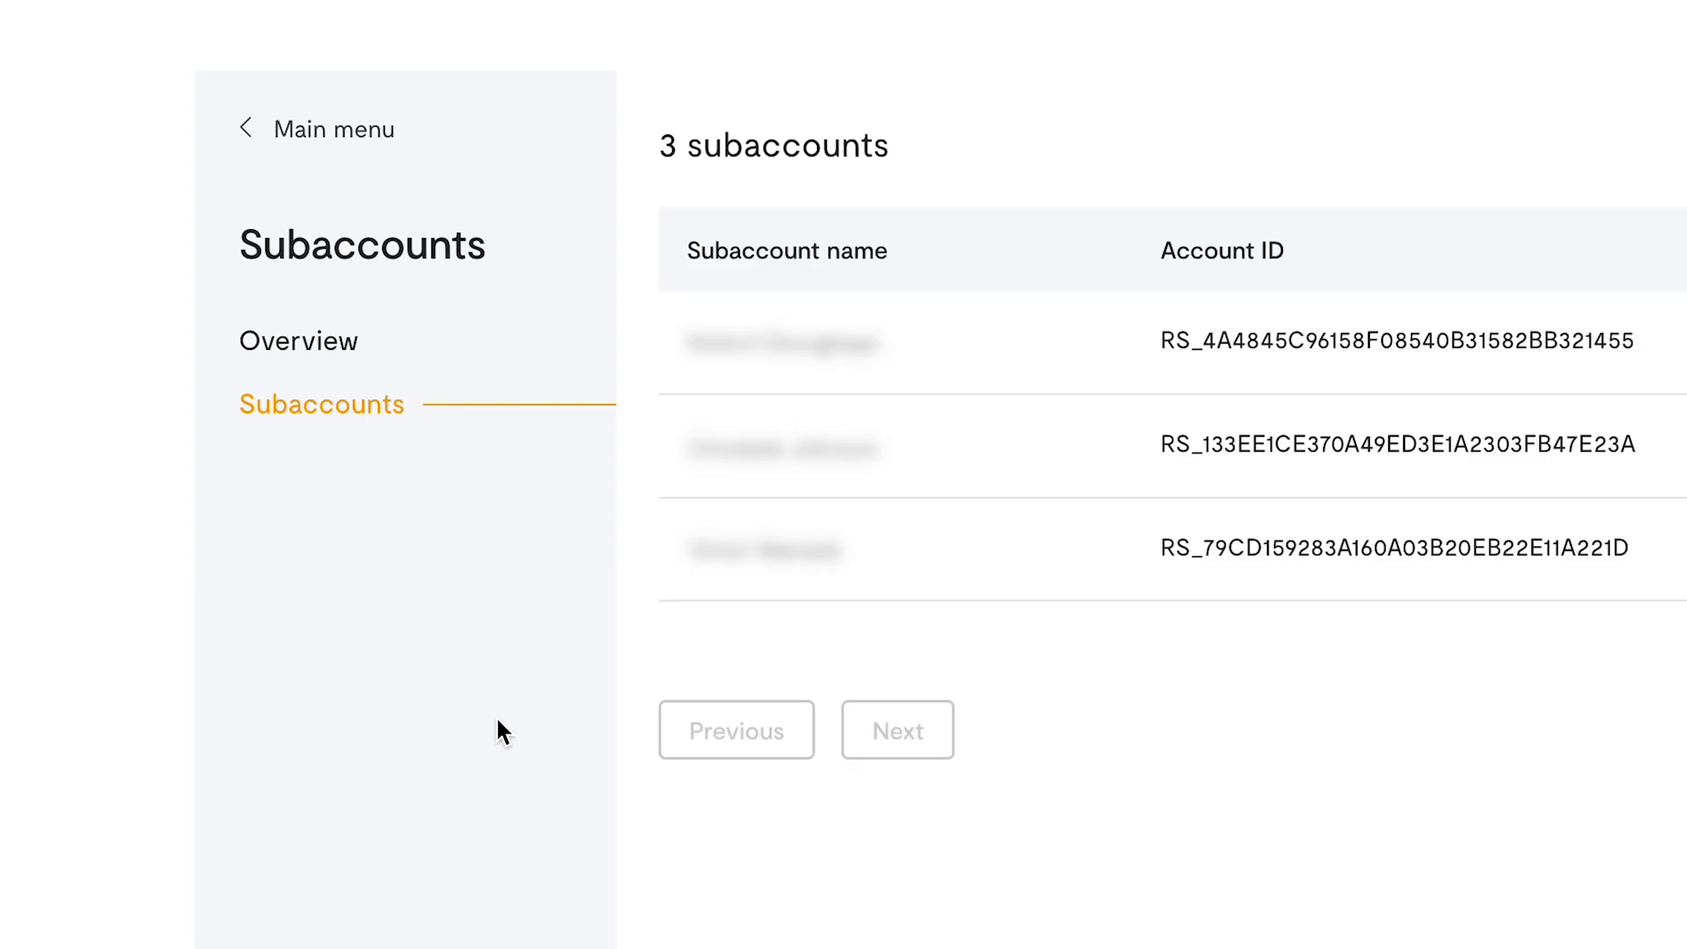
click(120, 351)
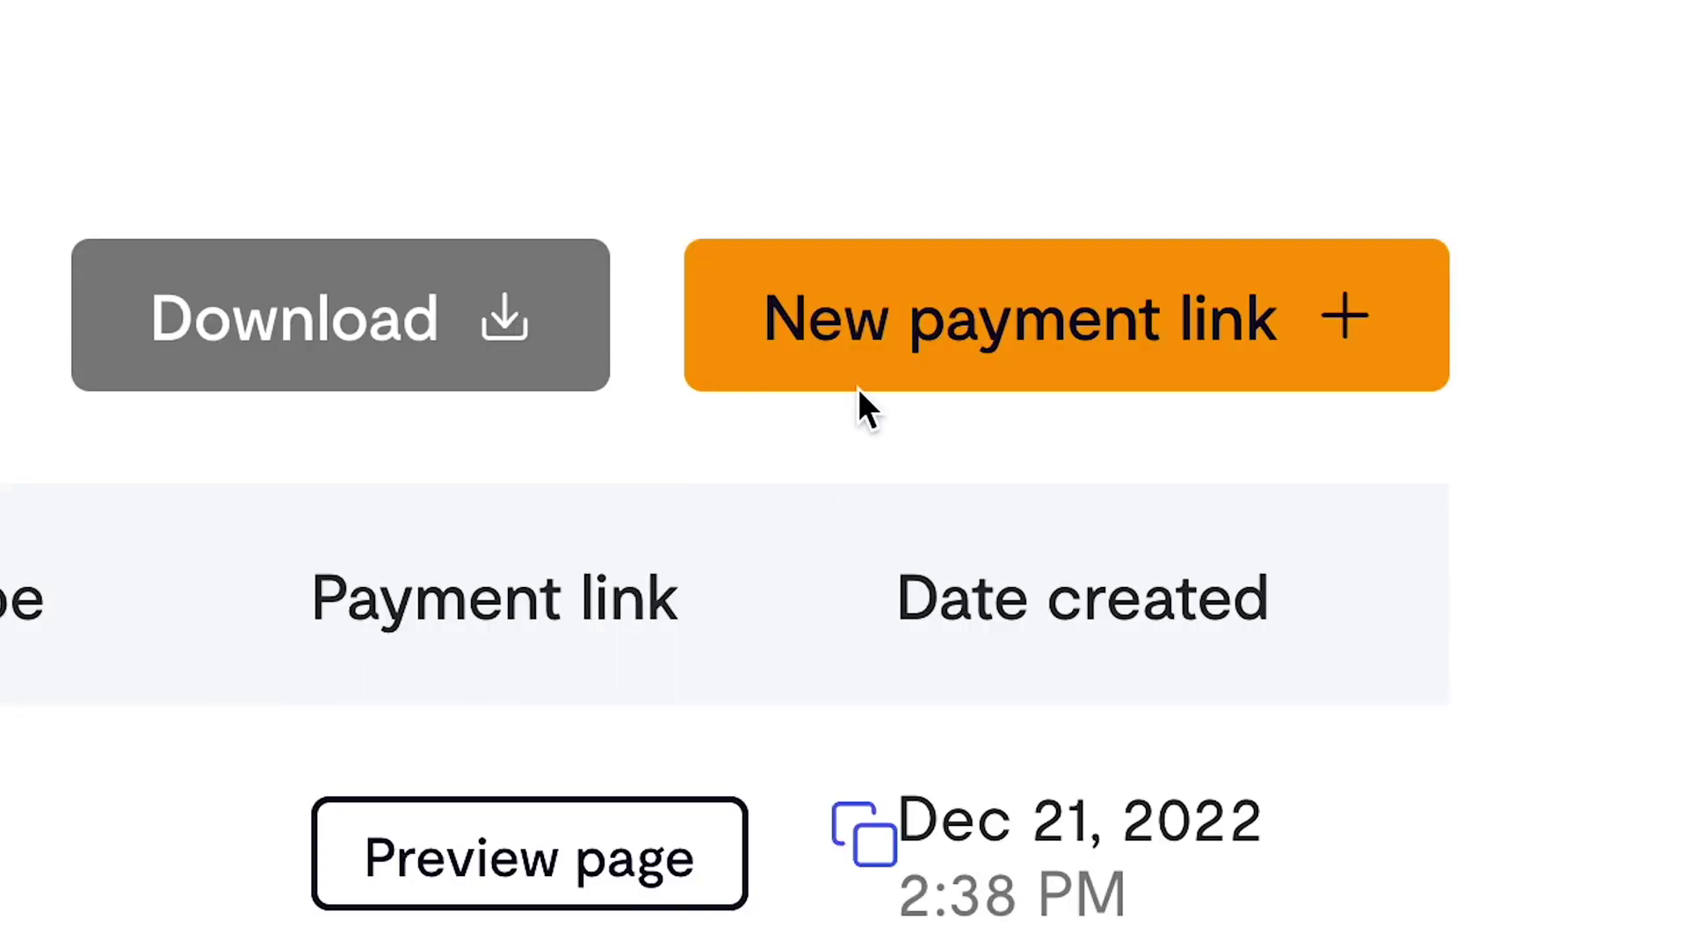
click(875, 370)
click(864, 735)
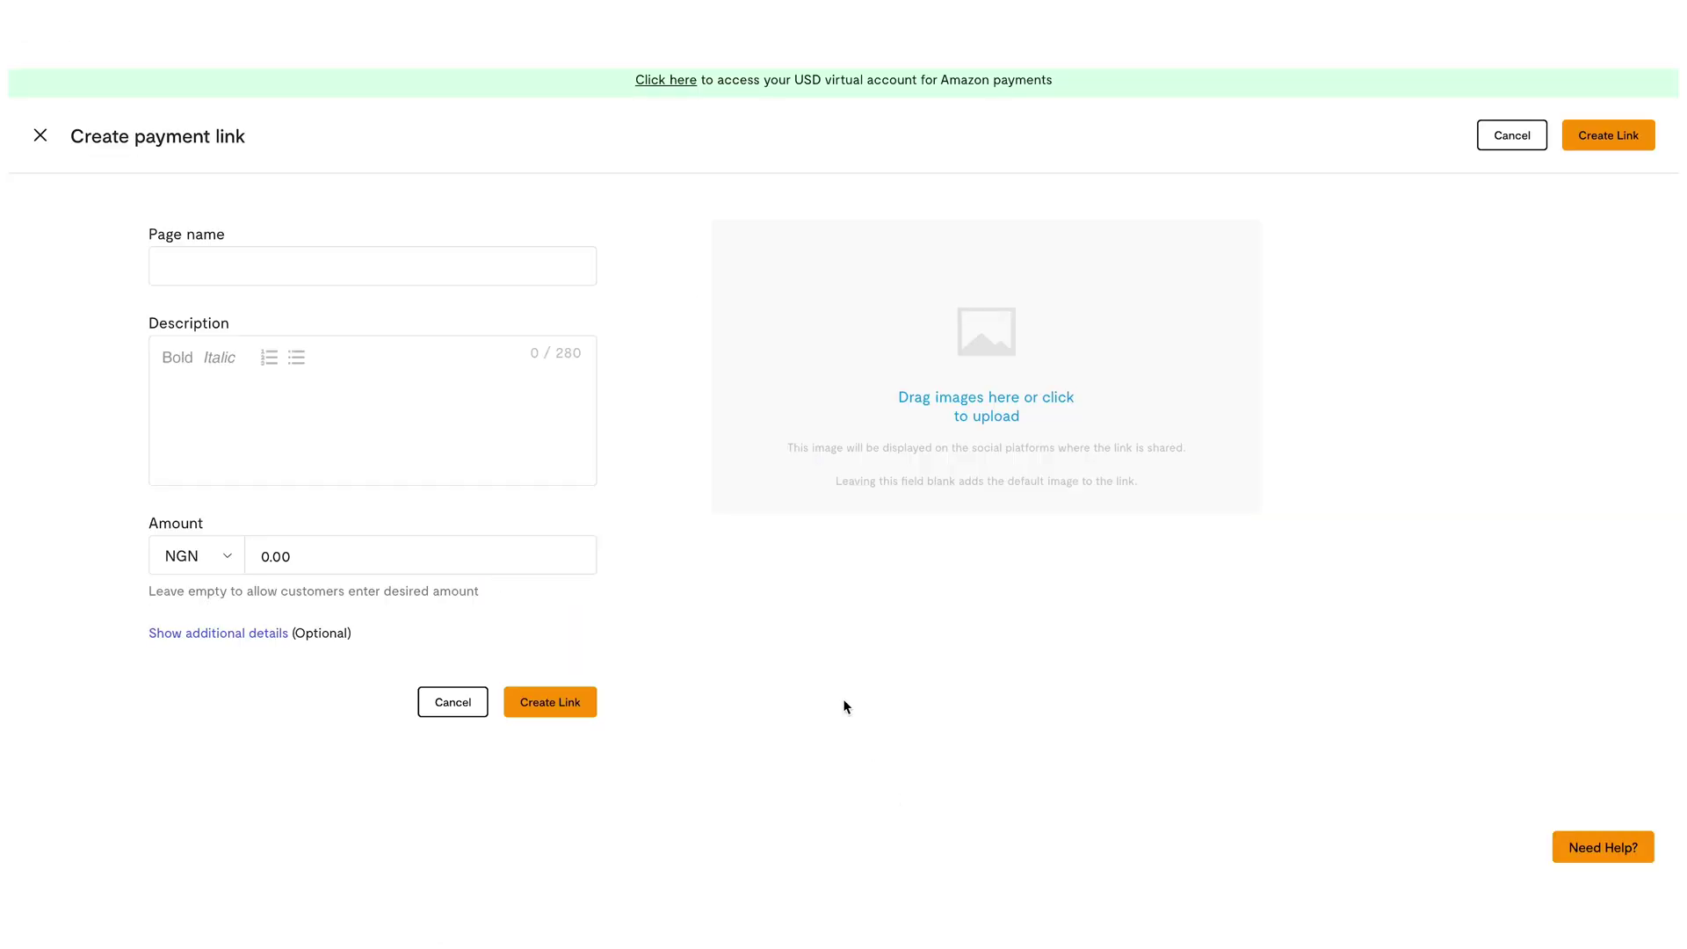
click(205, 636)
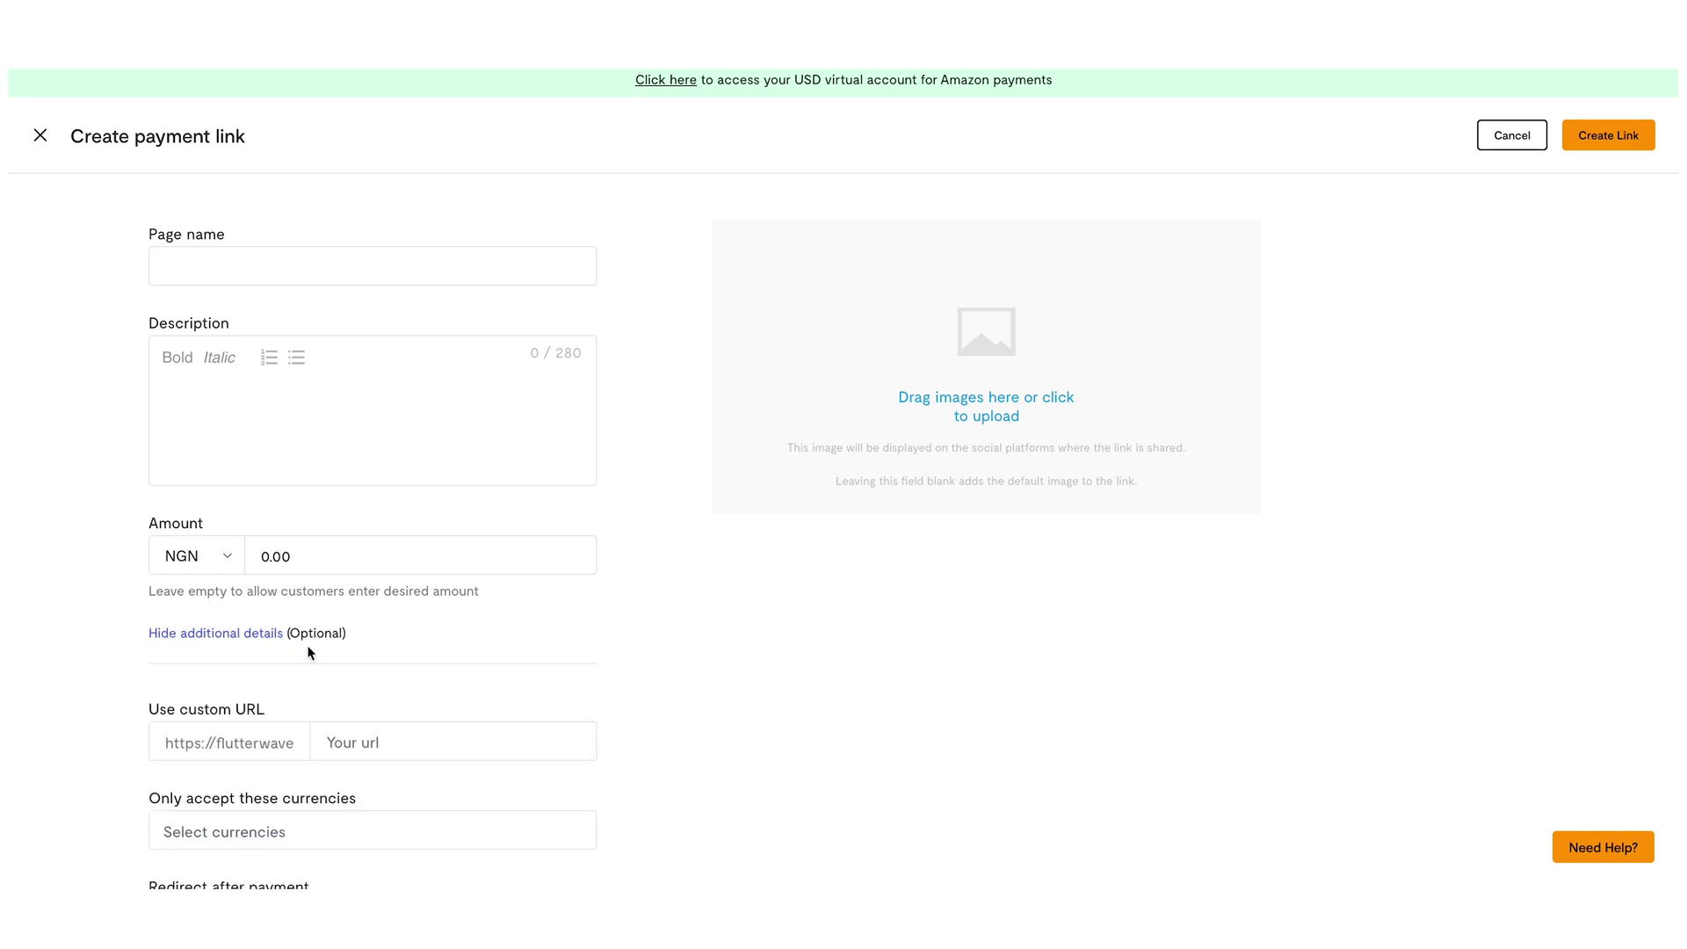
scroll(764, 679, down, 4)
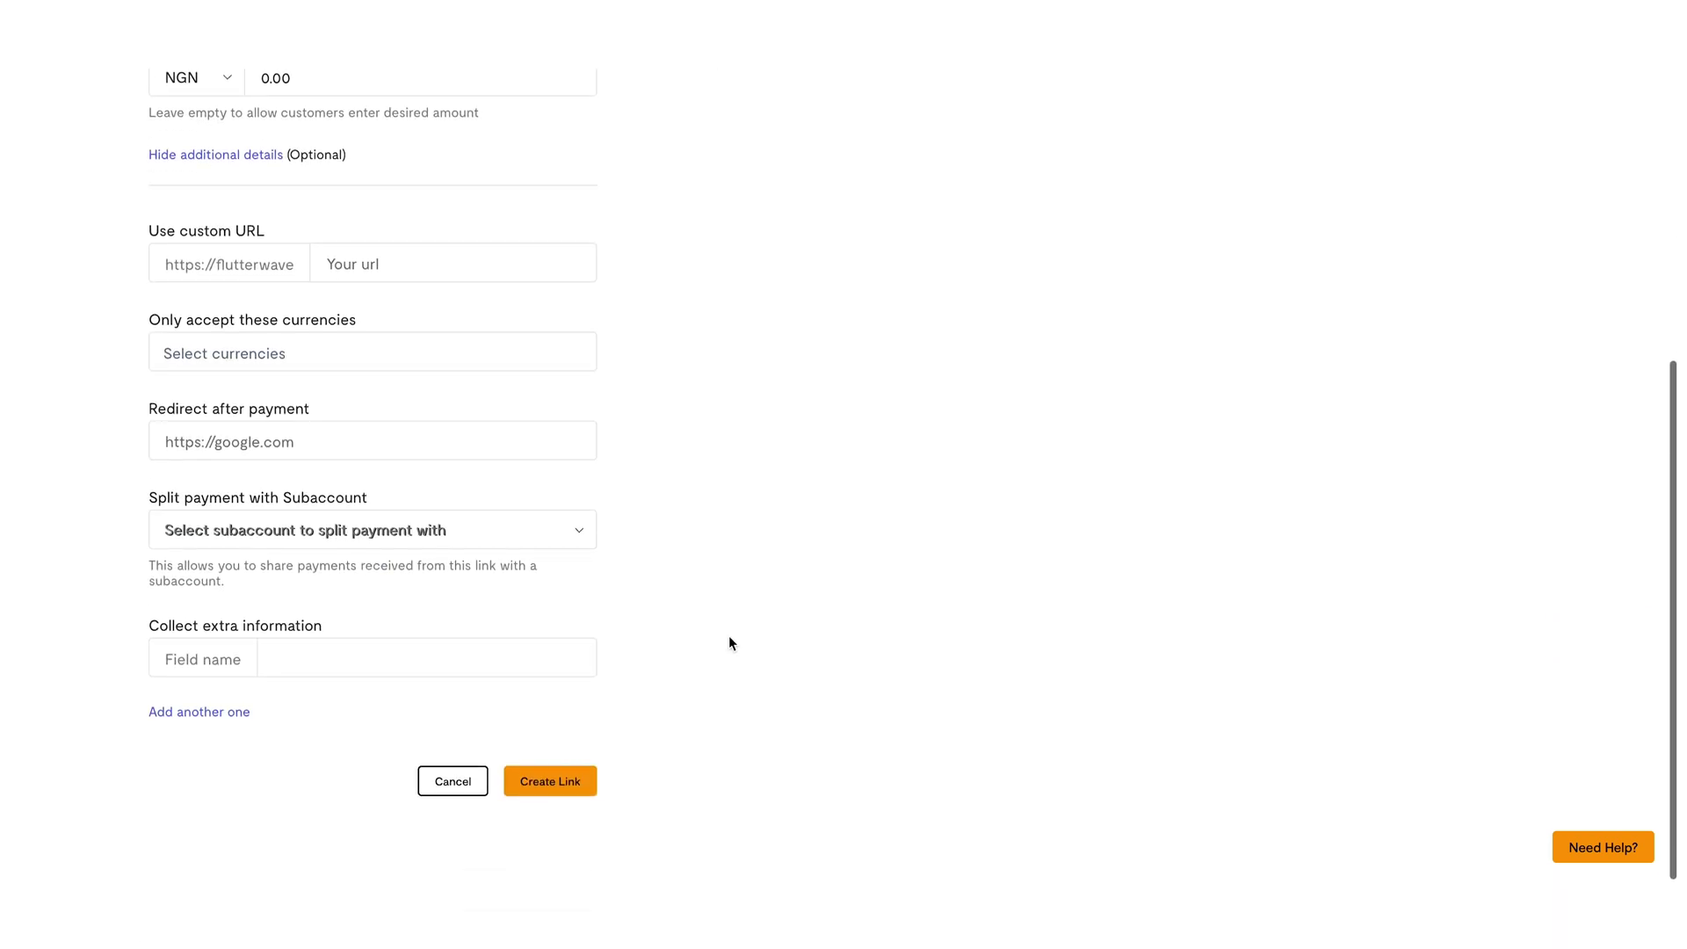
click(580, 532)
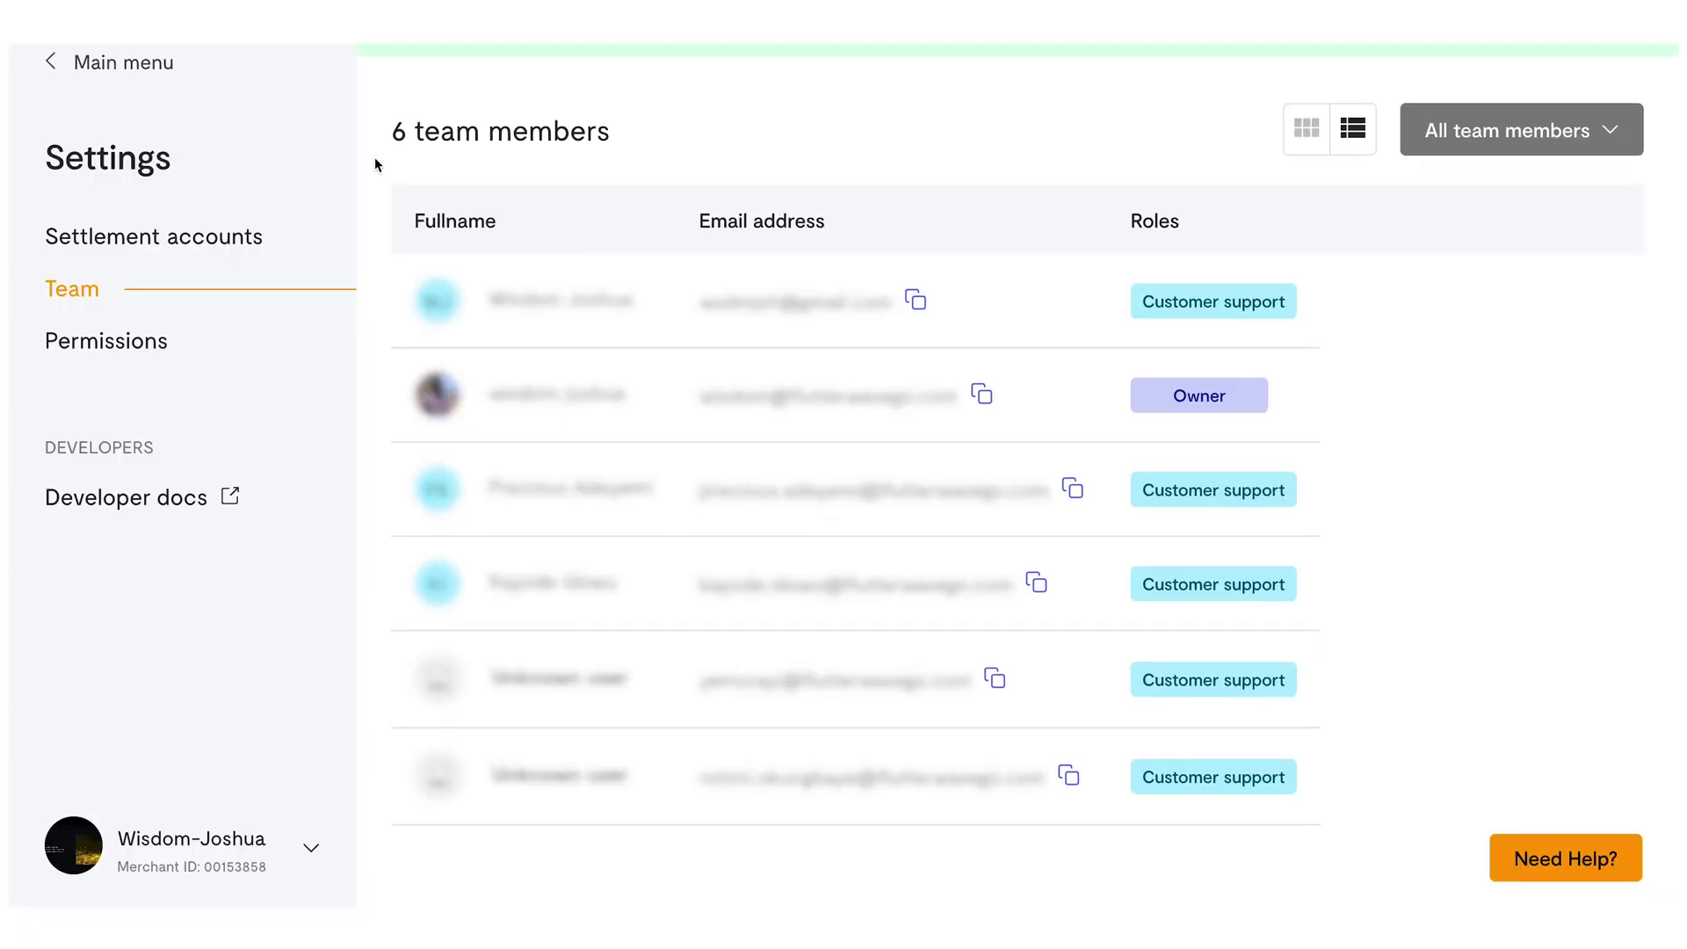
Show the Customer support role's permissions from the Settings Permissions page.
click(164, 343)
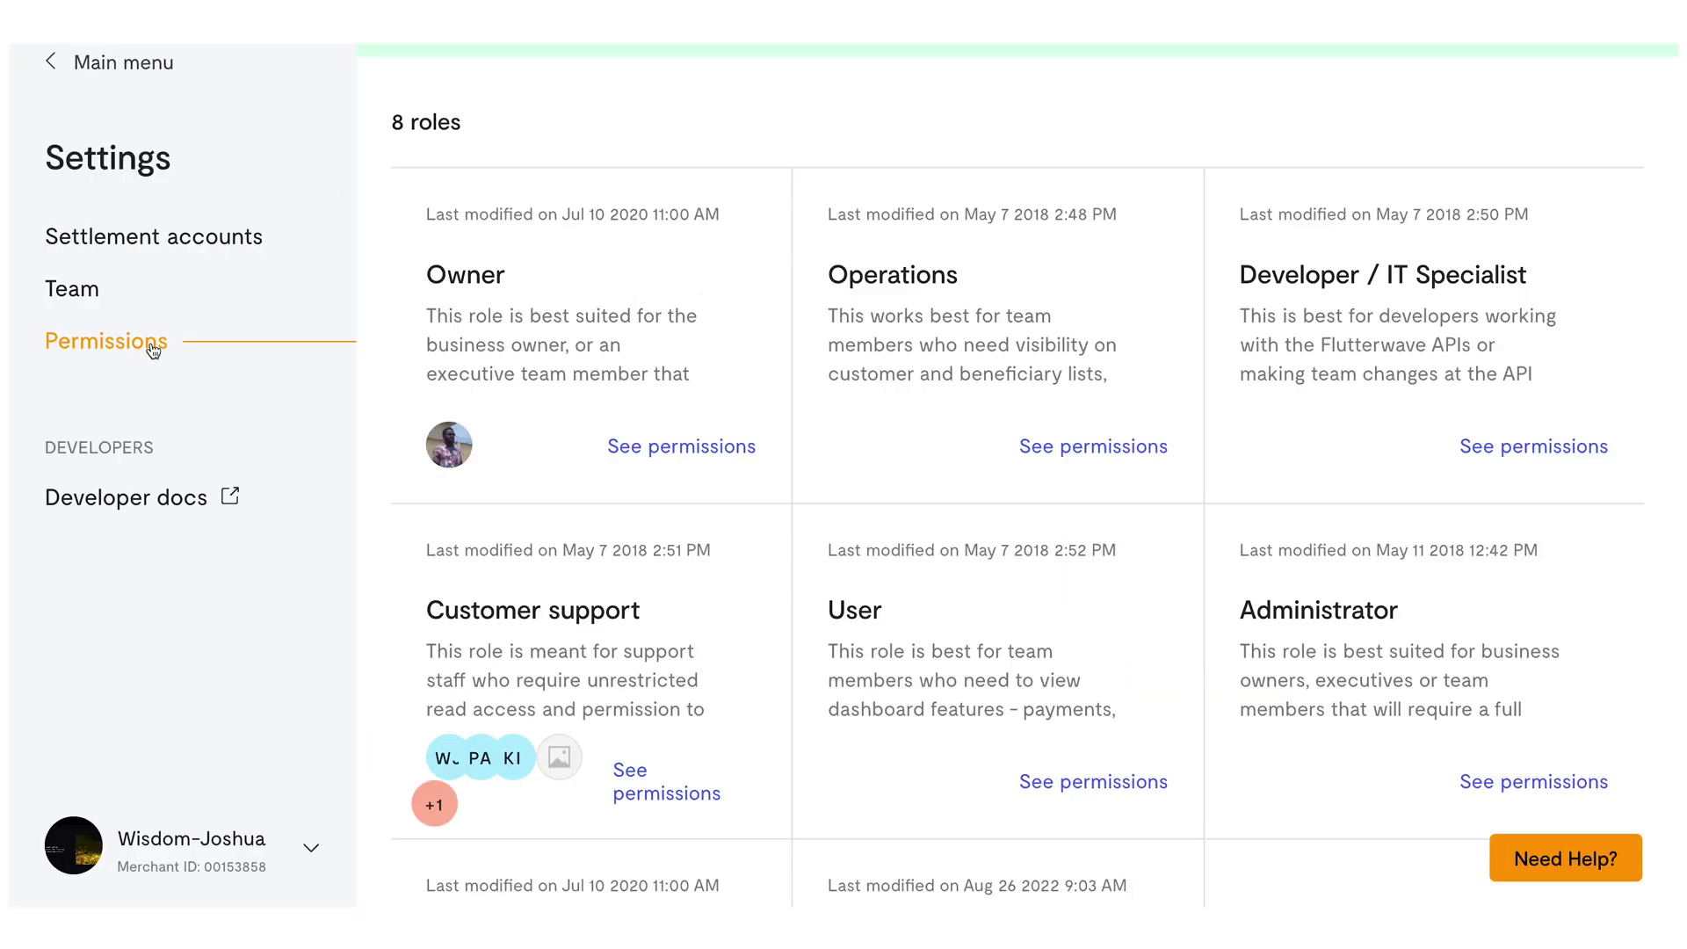
scroll(646, 795, down, 2)
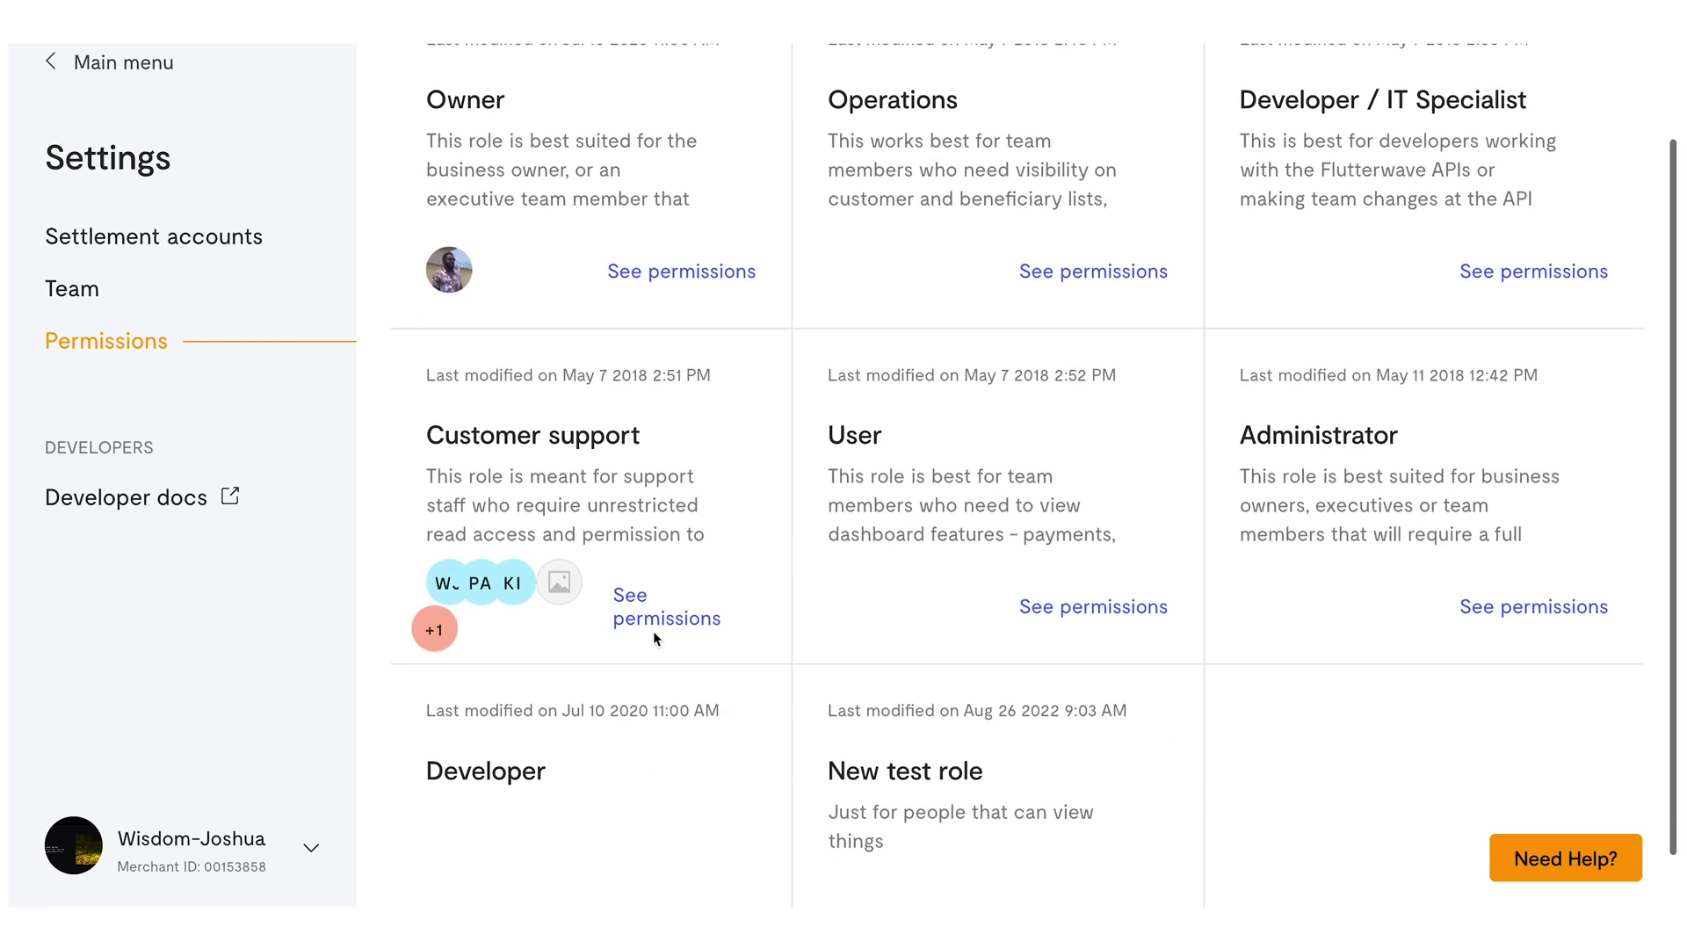
click(651, 614)
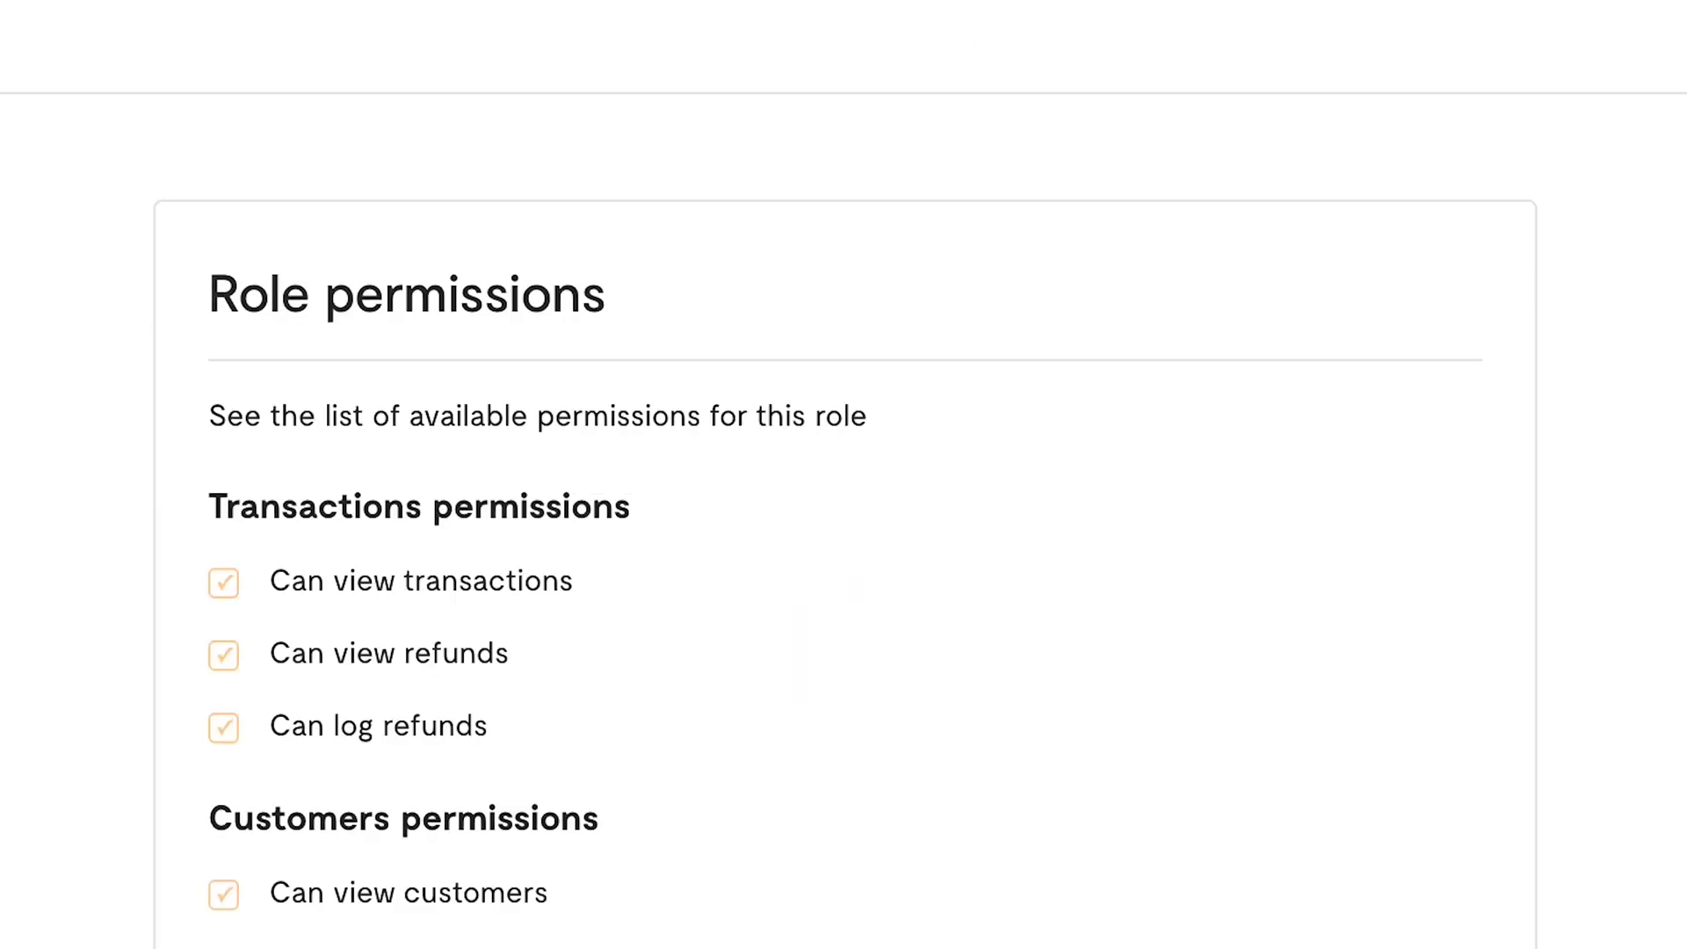
scroll(844, 527, down, 1)
scroll(843, 527, down, 2)
scroll(845, 527, down, 2)
scroll(843, 527, down, 2)
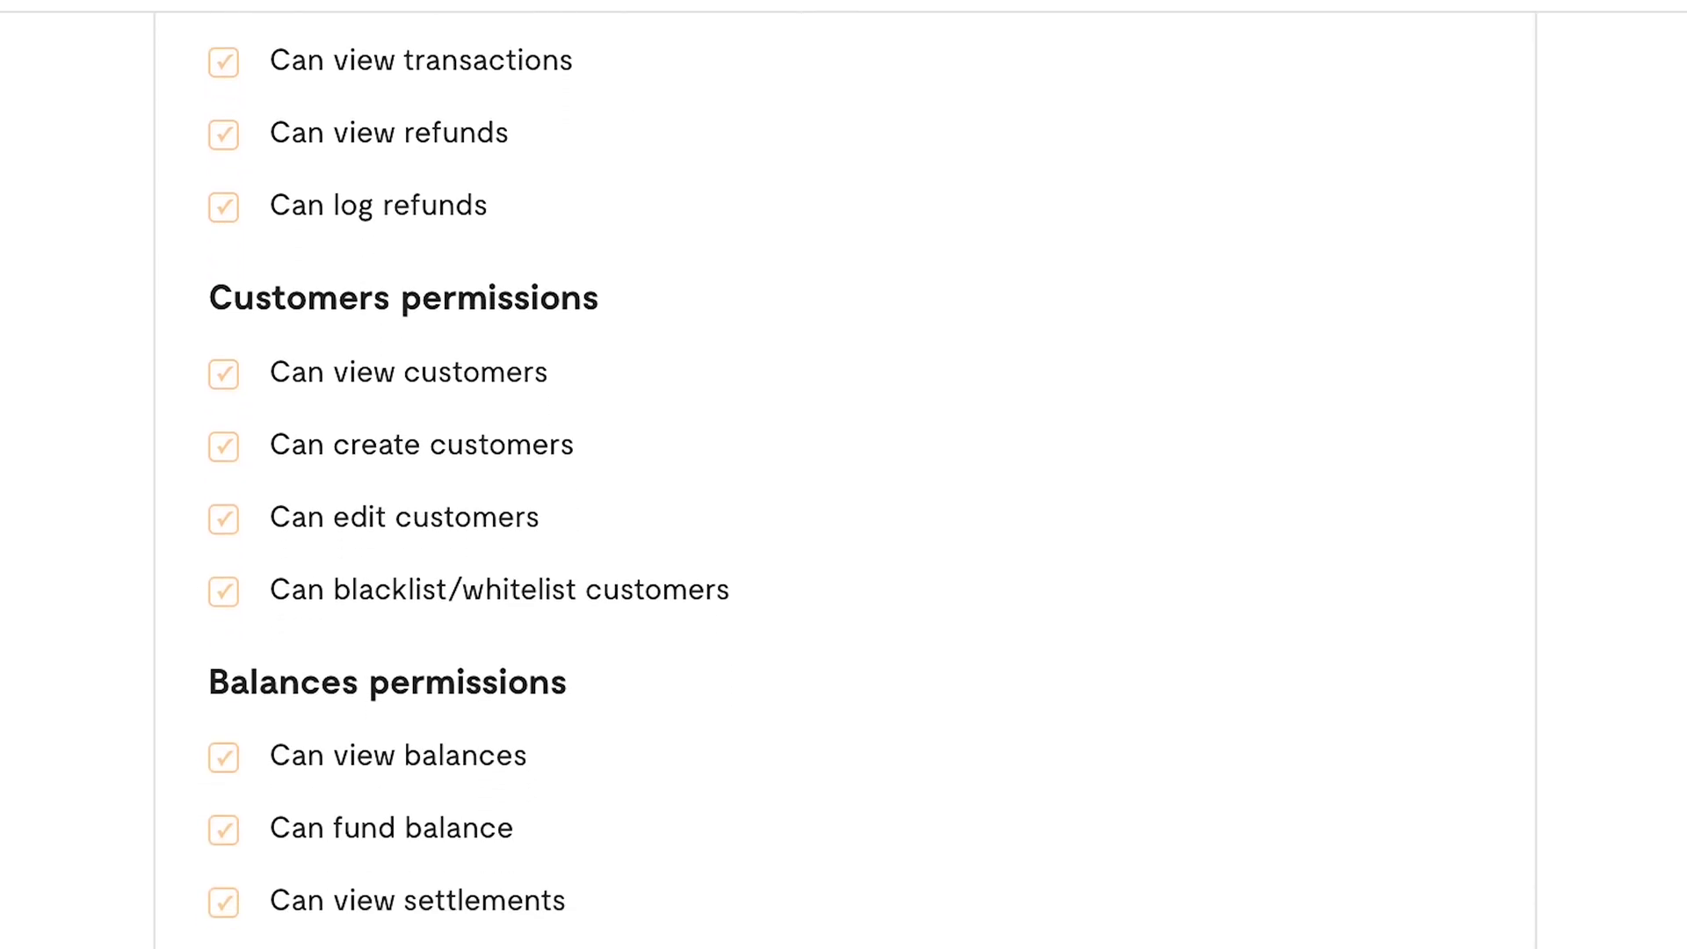
scroll(844, 528, down, 1)
scroll(844, 528, down, 2)
scroll(843, 528, down, 2)
scroll(827, 548, down, 2)
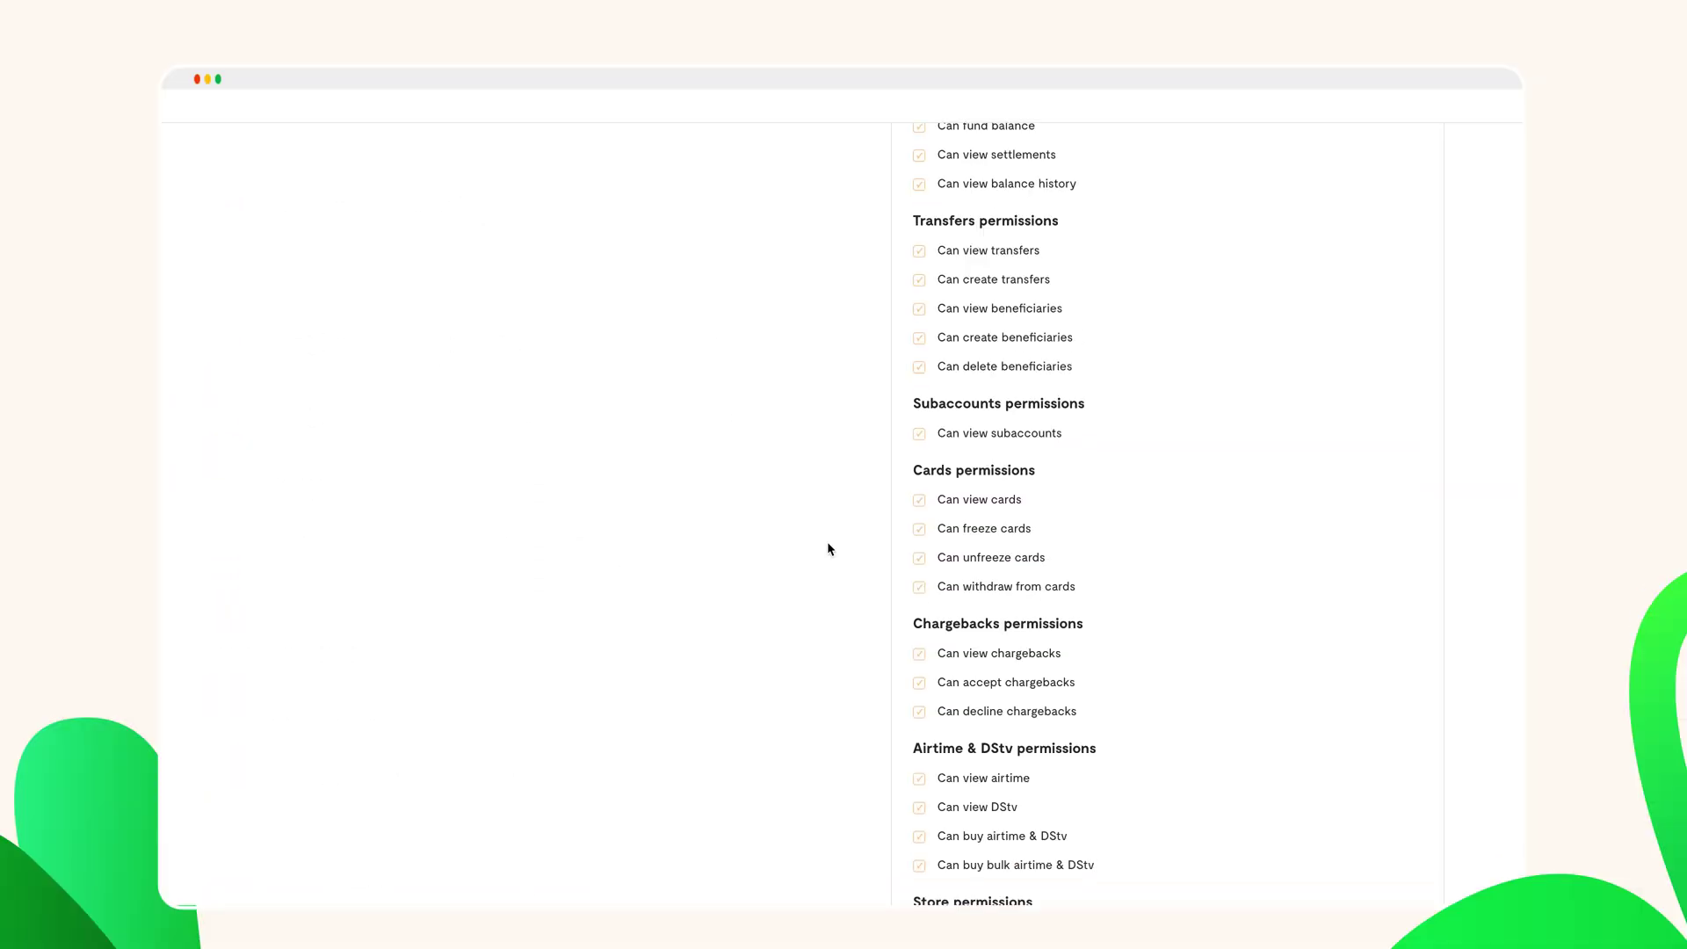
scroll(827, 549, down, 1)
scroll(827, 549, down, 2)
scroll(828, 549, down, 1)
scroll(828, 549, down, 2)
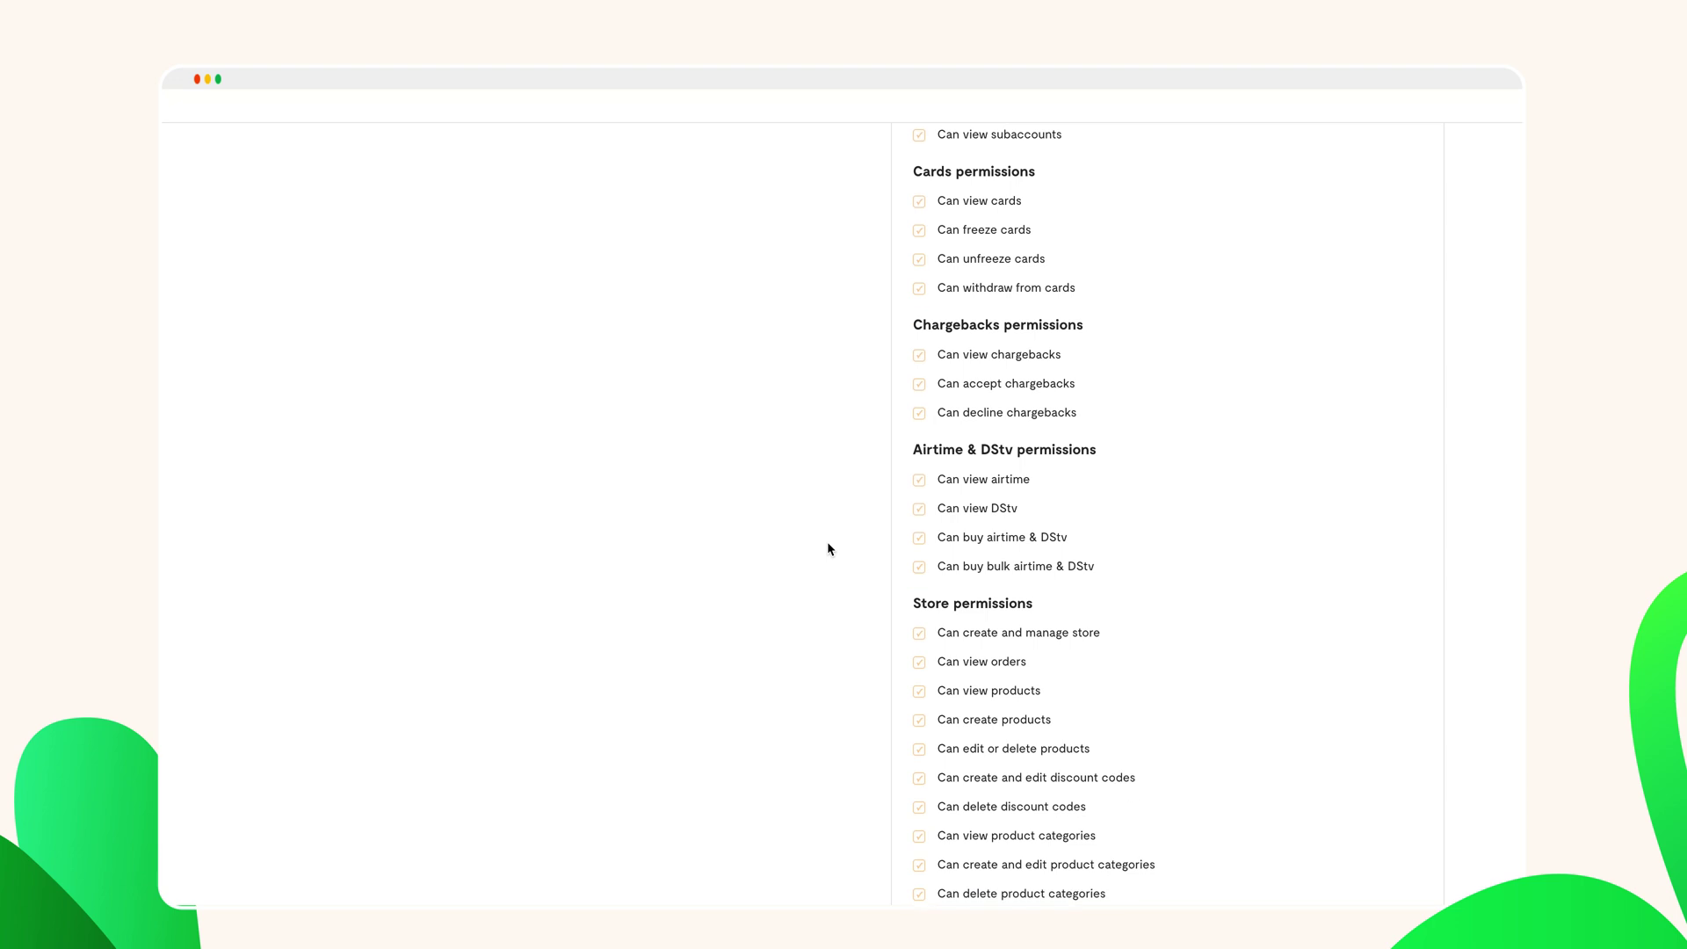
scroll(829, 548, down, 1)
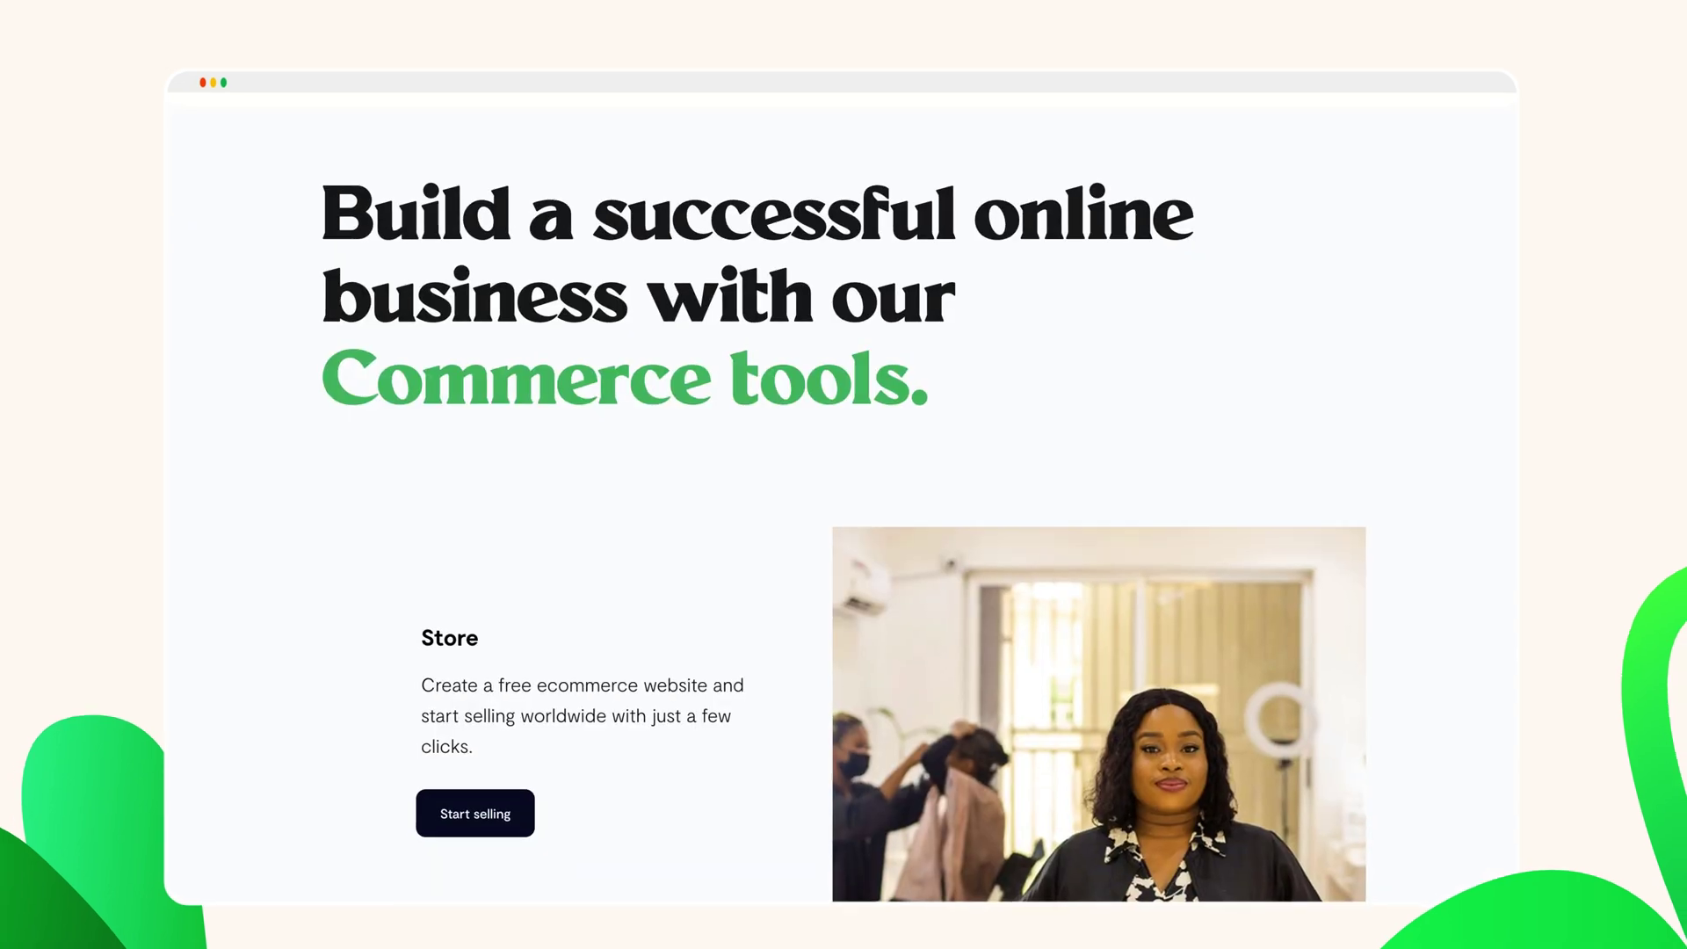